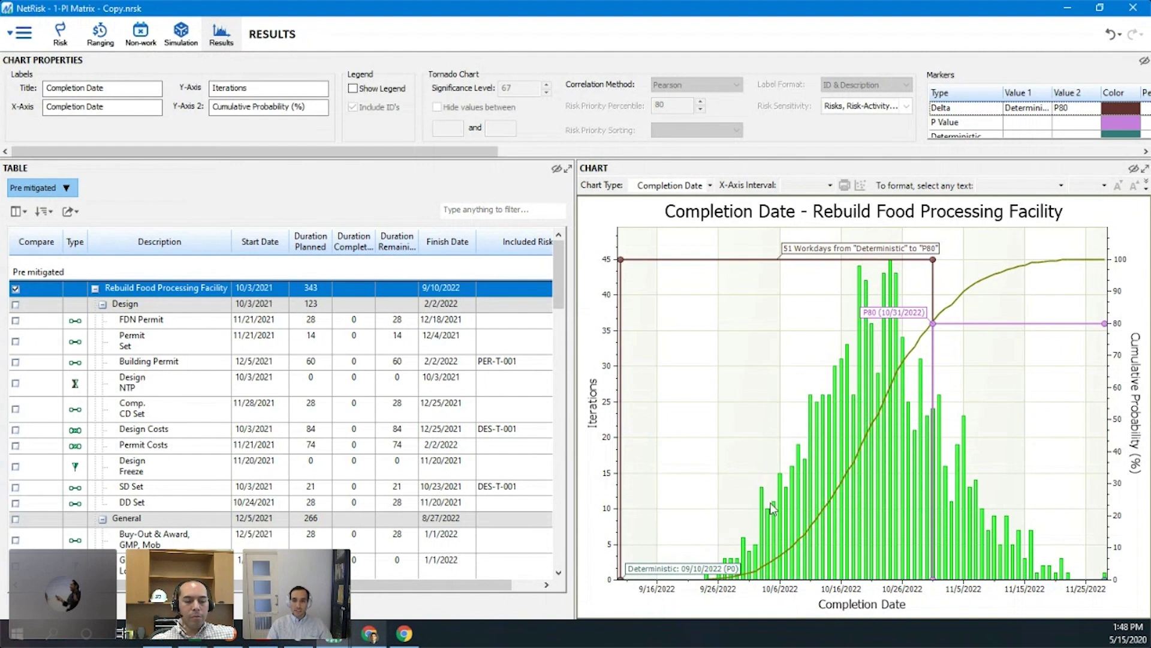
- Move the '51 Workdays from Deterministic to P80' label right, keeping its leader line to the marker
mouse_move(770, 526)
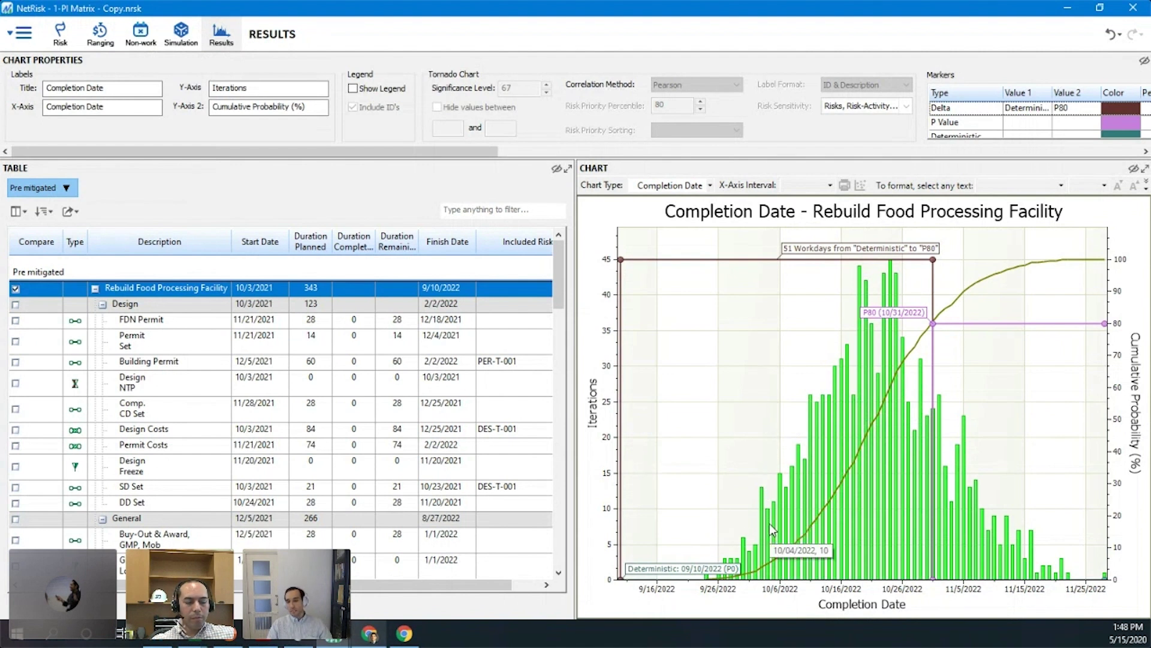
left_click(886, 319)
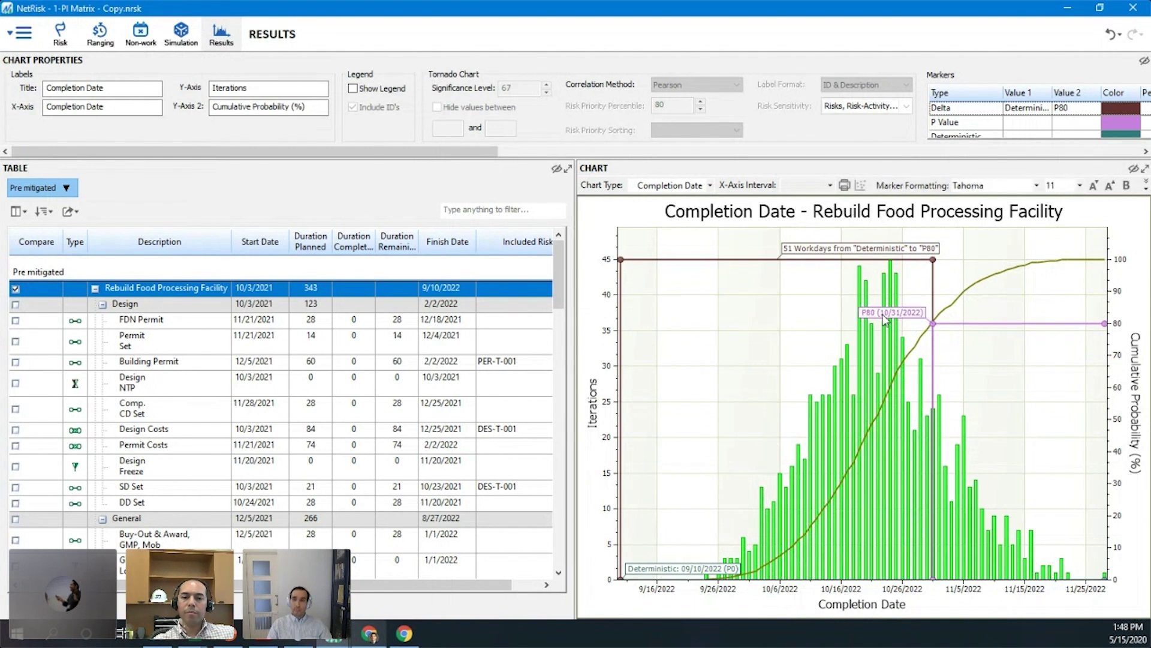
left_click_drag(834, 255, 905, 252)
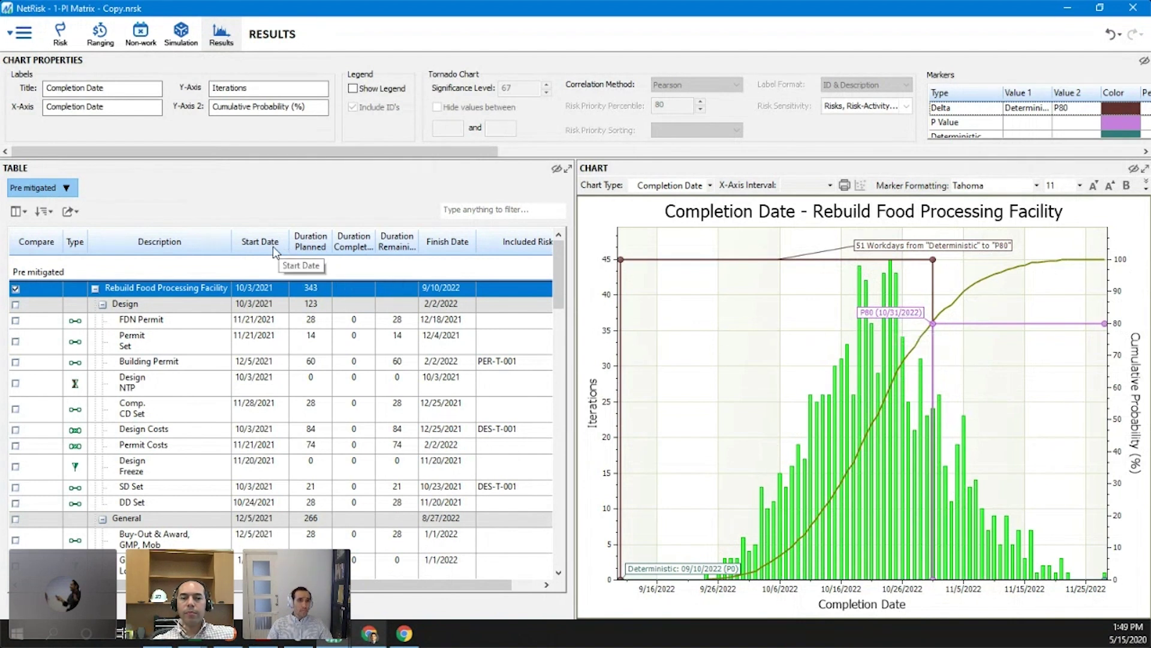
- Remove the Start Date, Duration Remaining and Finish Date columns and add a Mean Finish column
left_click_drag(268, 247, 255, 210)
left_click_drag(257, 251, 257, 210)
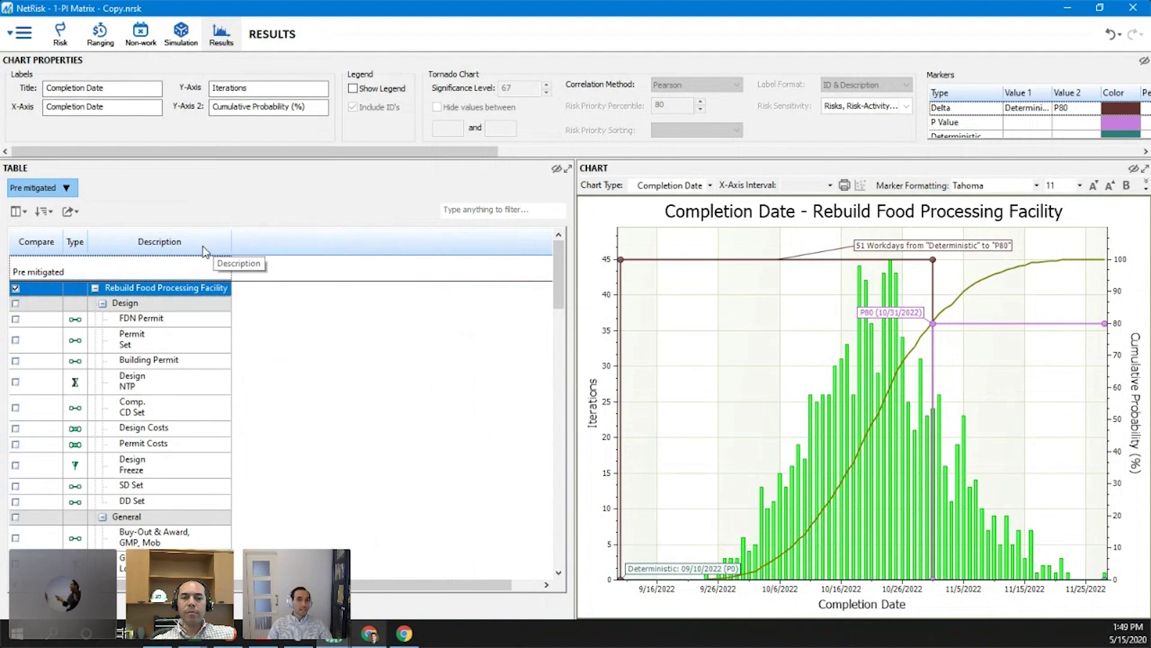
right_click(204, 244)
scroll(276, 308, "down", 2)
scroll(279, 315, "up", 4)
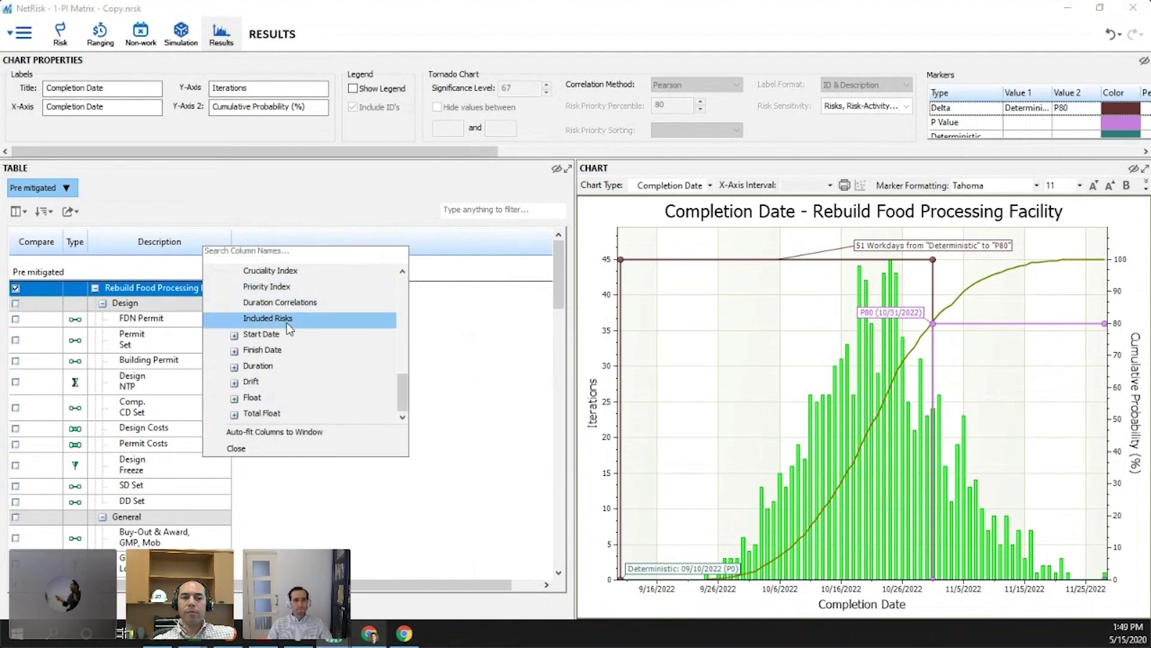
left_click(279, 351)
scroll(279, 351, "down", 1)
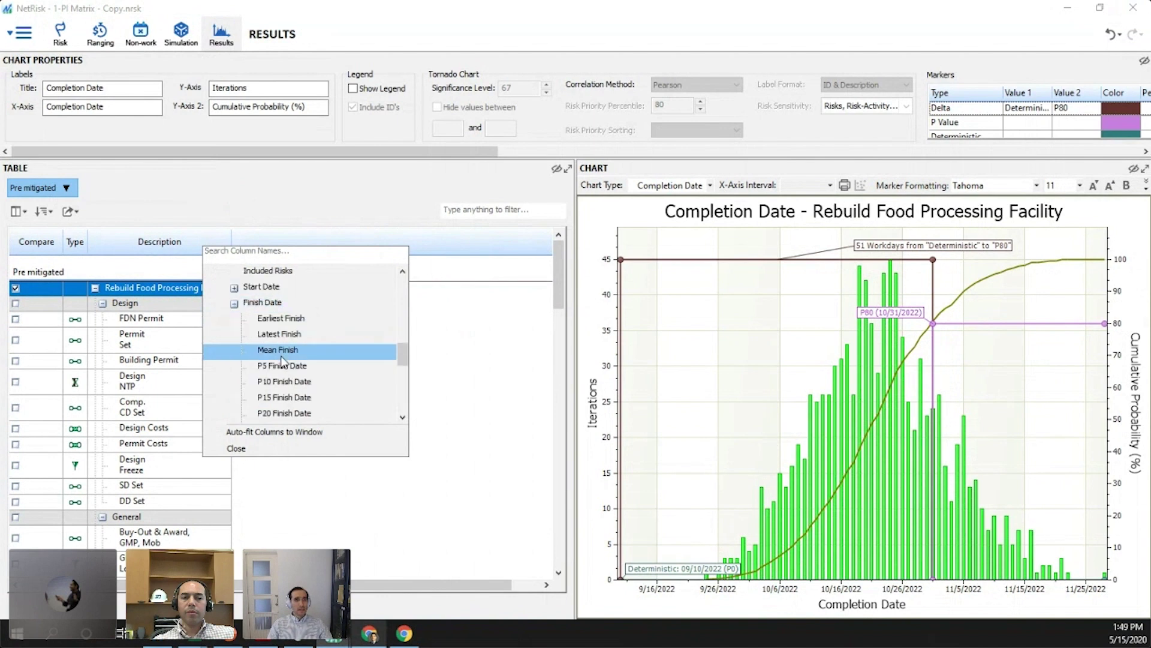
left_click(282, 352)
- Add P50 Finish Date and P80 Finish Date columns to the table
scroll(283, 360, "down", 2)
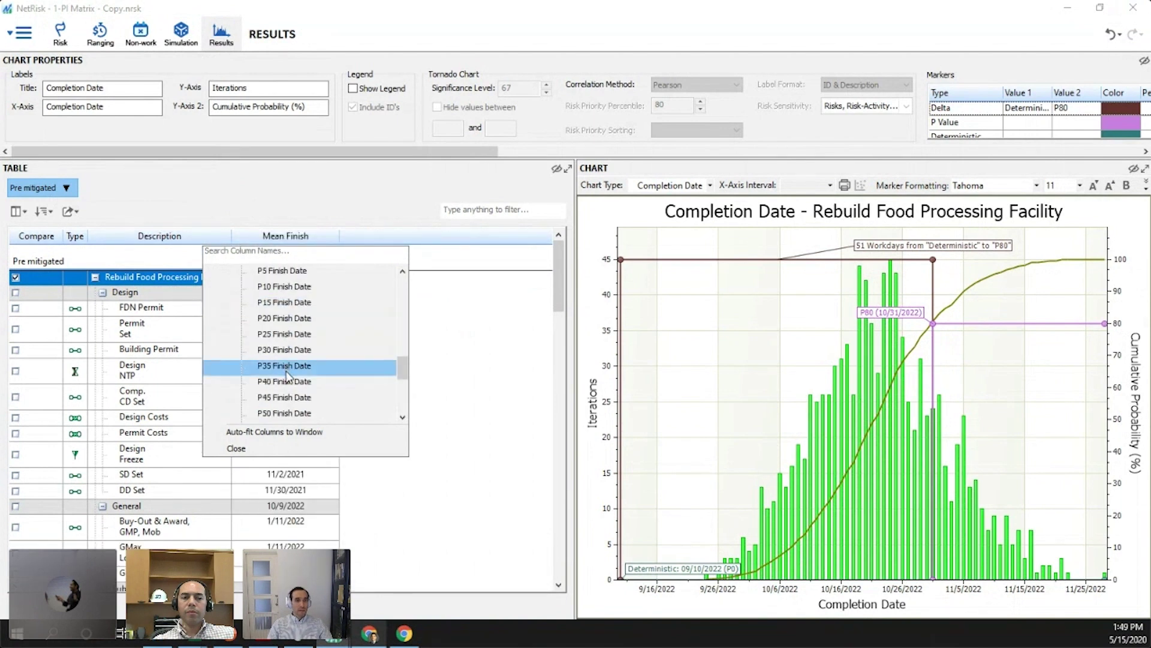
scroll(287, 372, "down", 1)
left_click(286, 364)
scroll(287, 366, "down", 2)
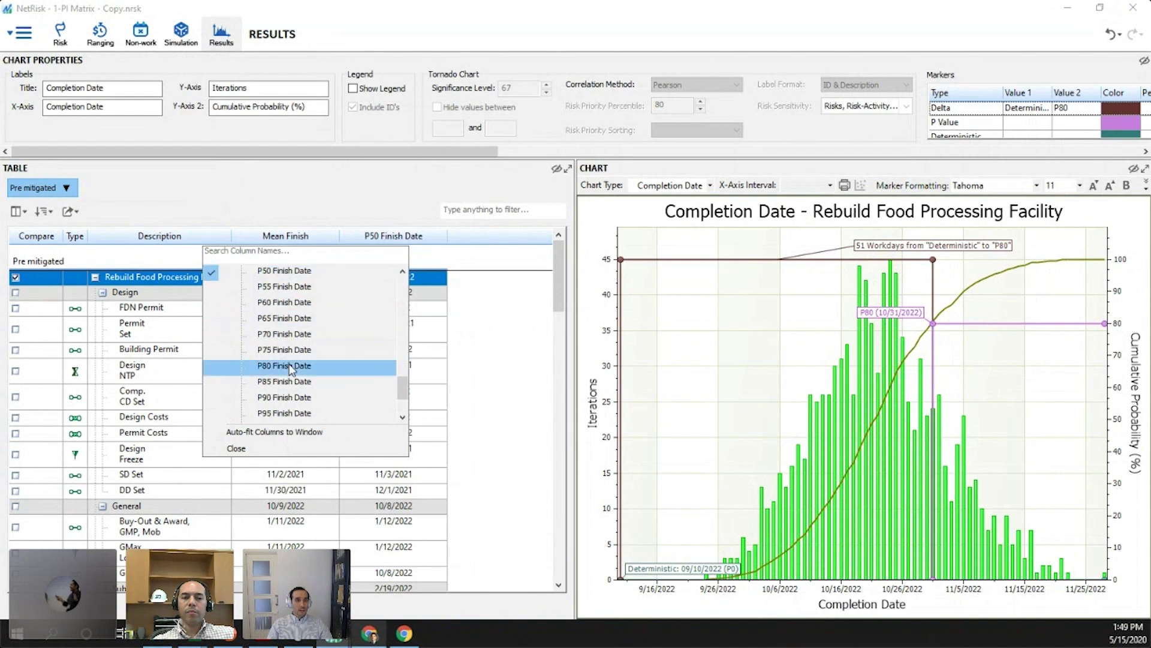
left_click(291, 366)
scroll(291, 372, "down", 3)
scroll(290, 384, "up", 2)
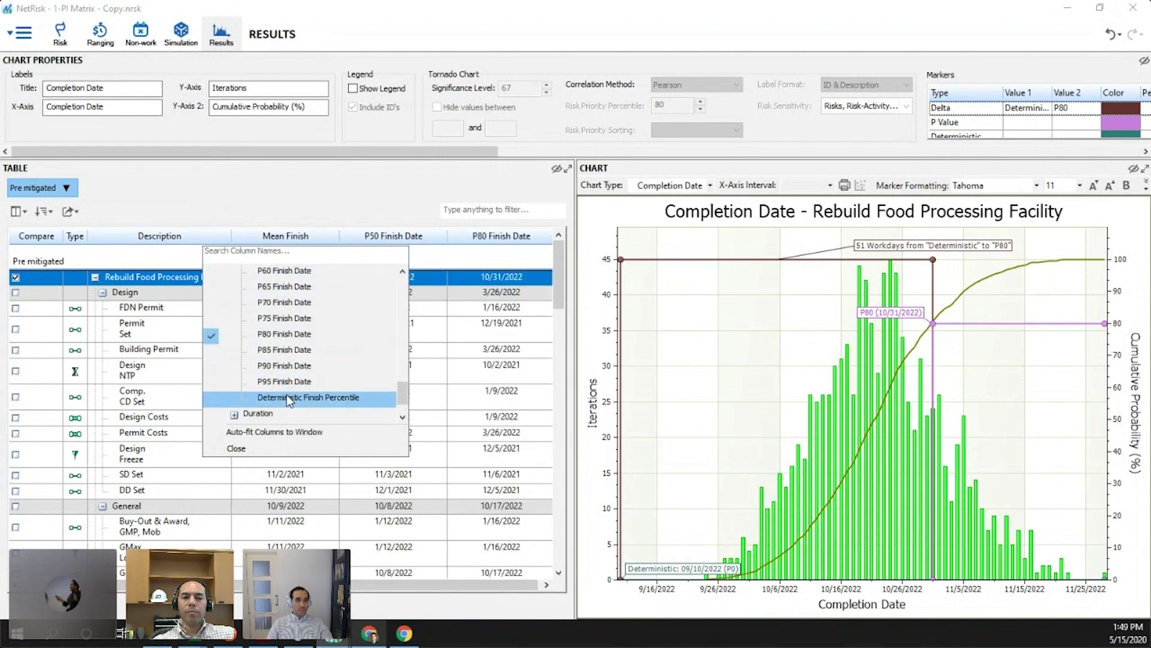
left_click(270, 450)
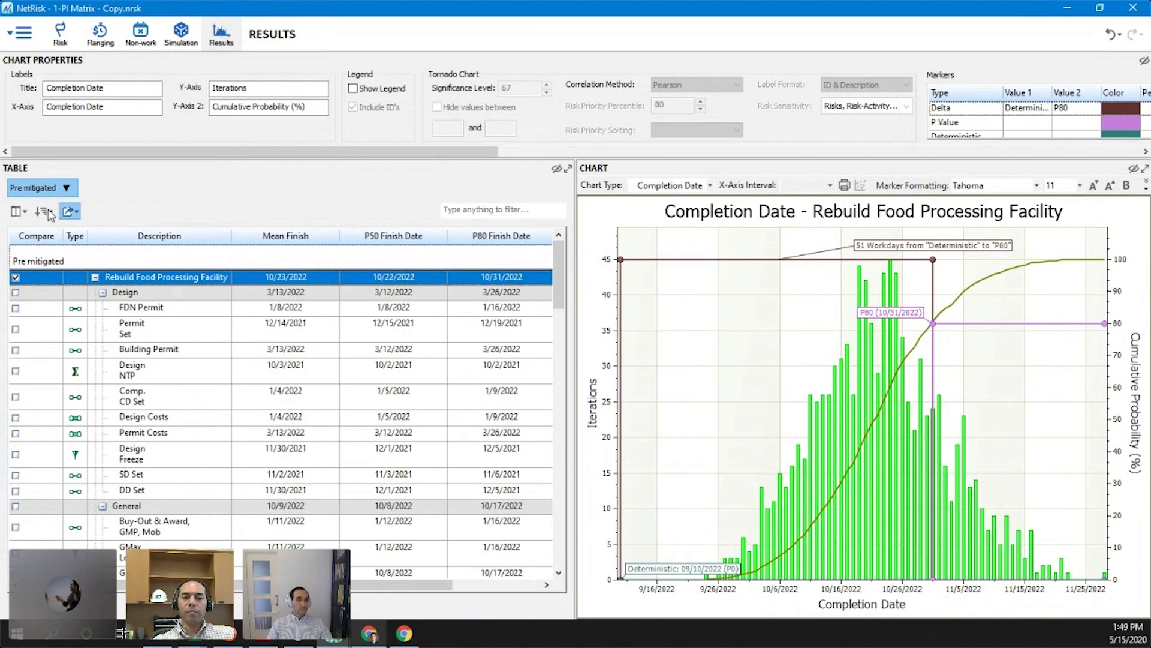
- Auto-fit all table columns to the window
left_click(18, 211)
left_click(44, 408)
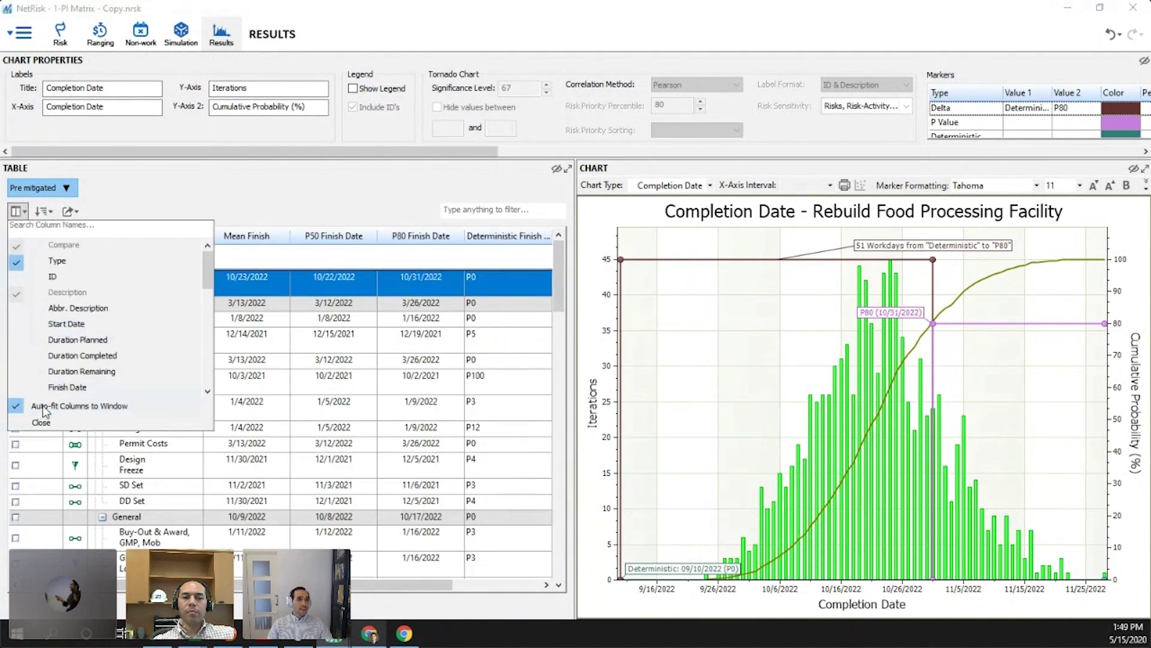
left_click(286, 192)
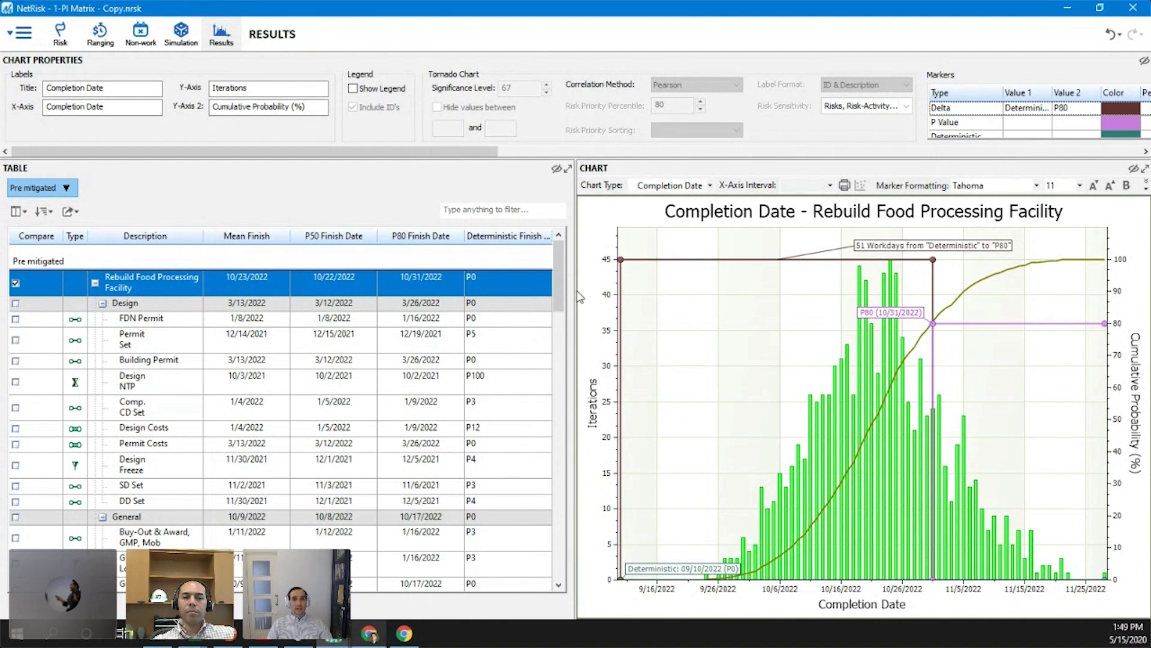
- Widen the chart panel and restore the Finish Date column, widened to show its full title
left_click_drag(575, 292, 548, 292)
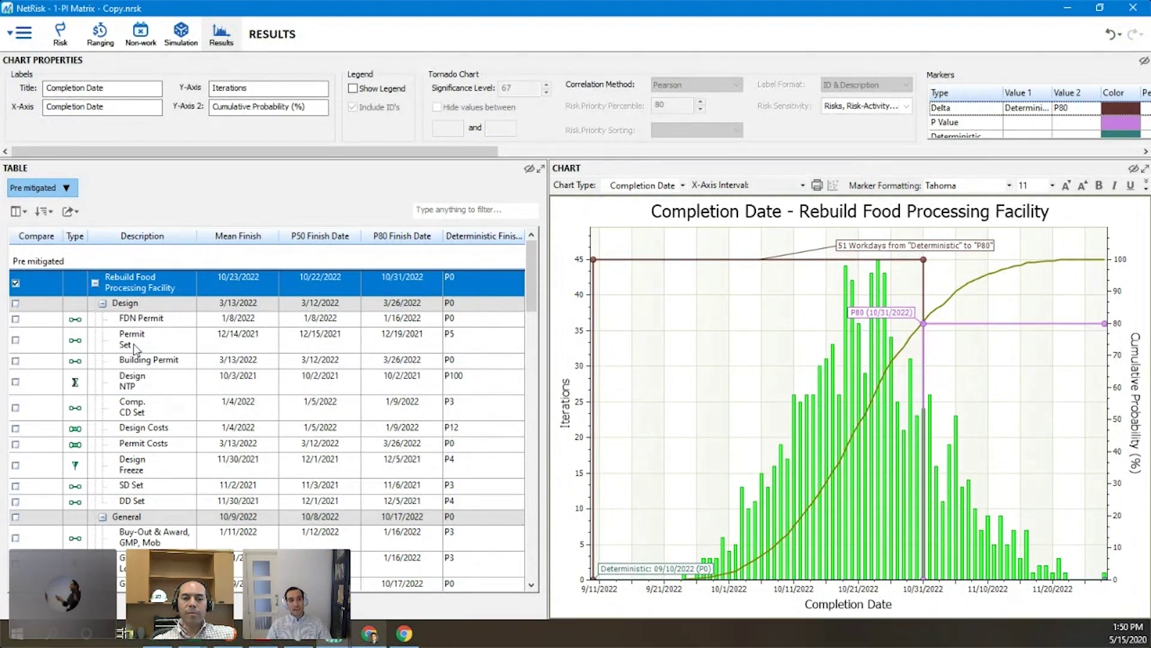
right_click(228, 239)
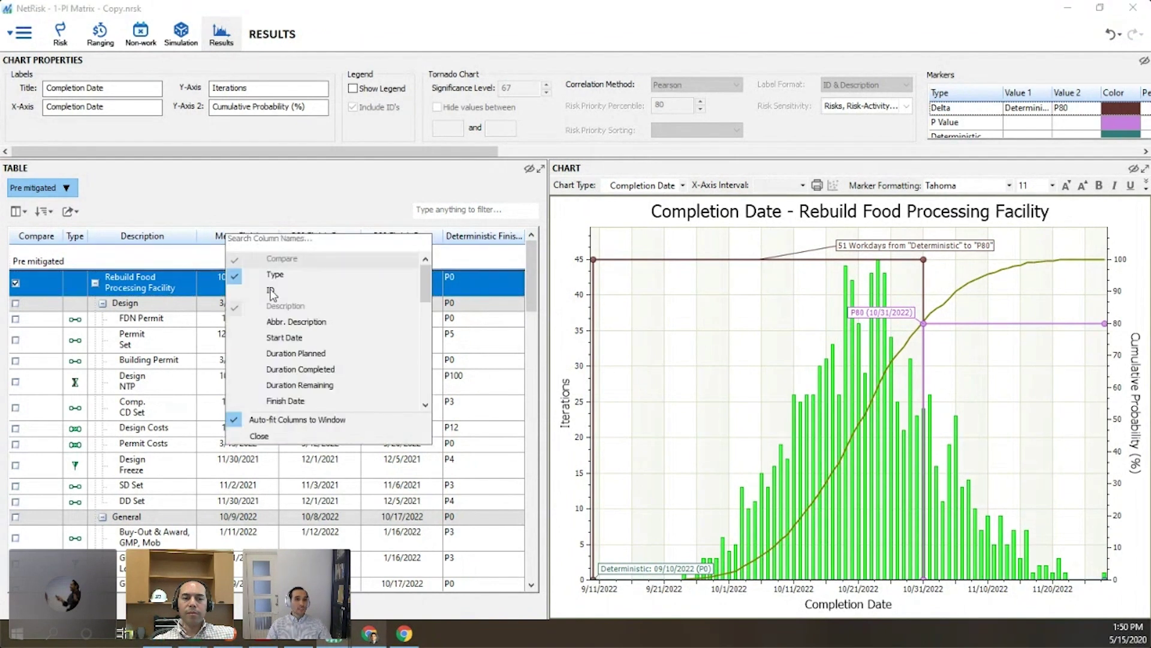
left_click(284, 400)
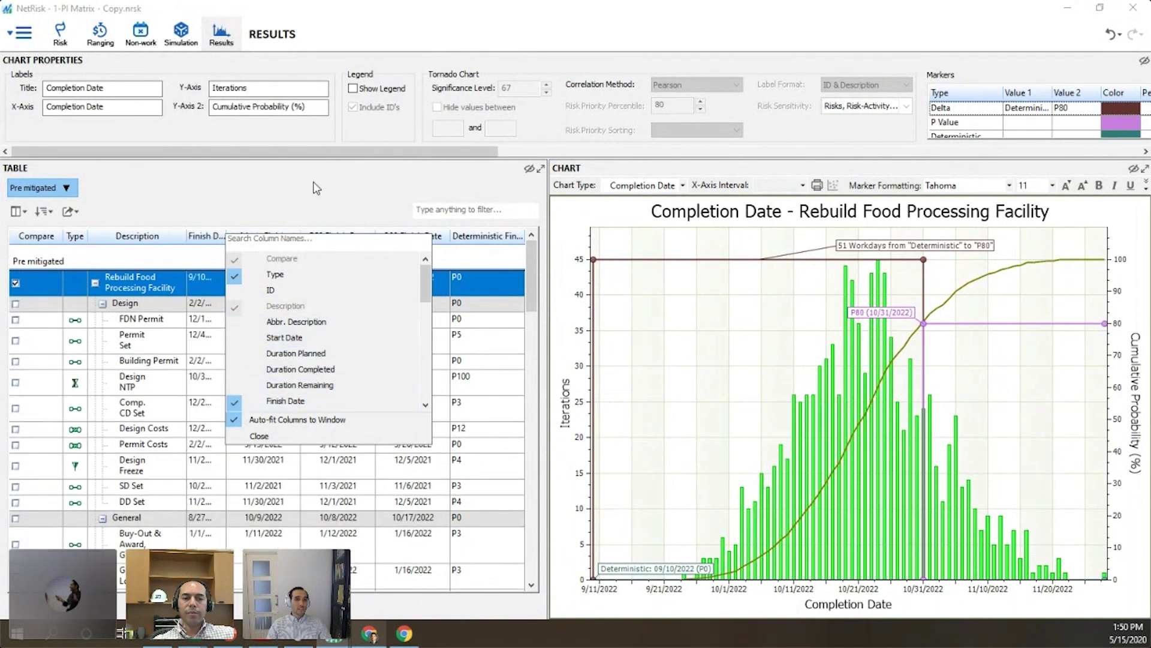
left_click(274, 264)
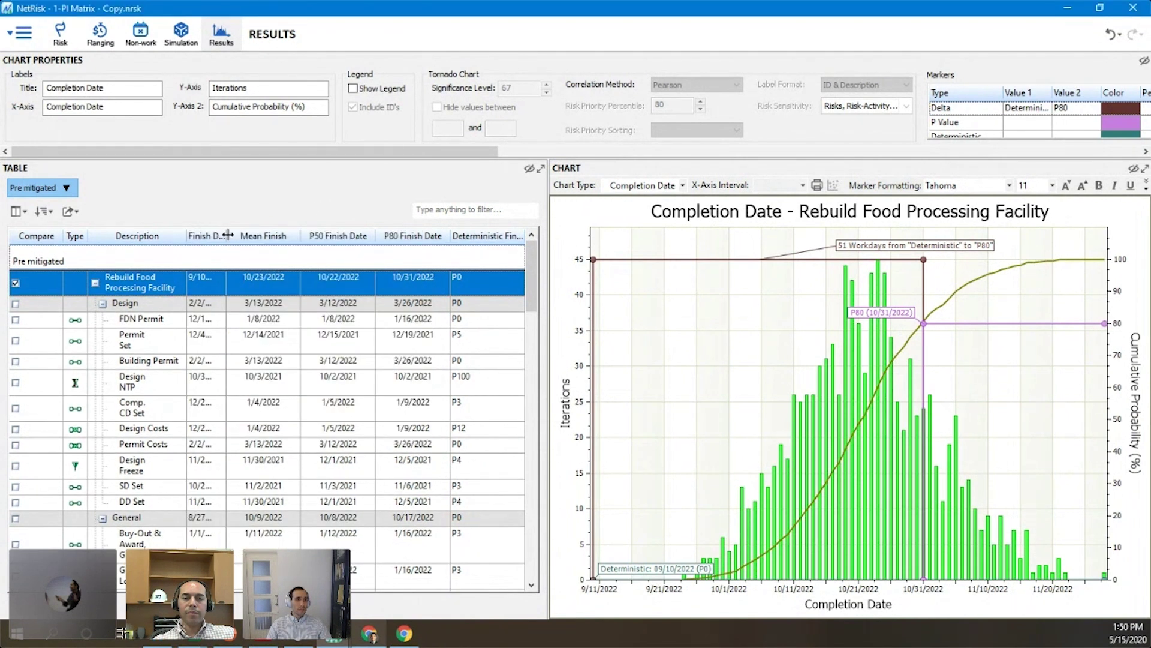
left_click_drag(226, 239, 239, 239)
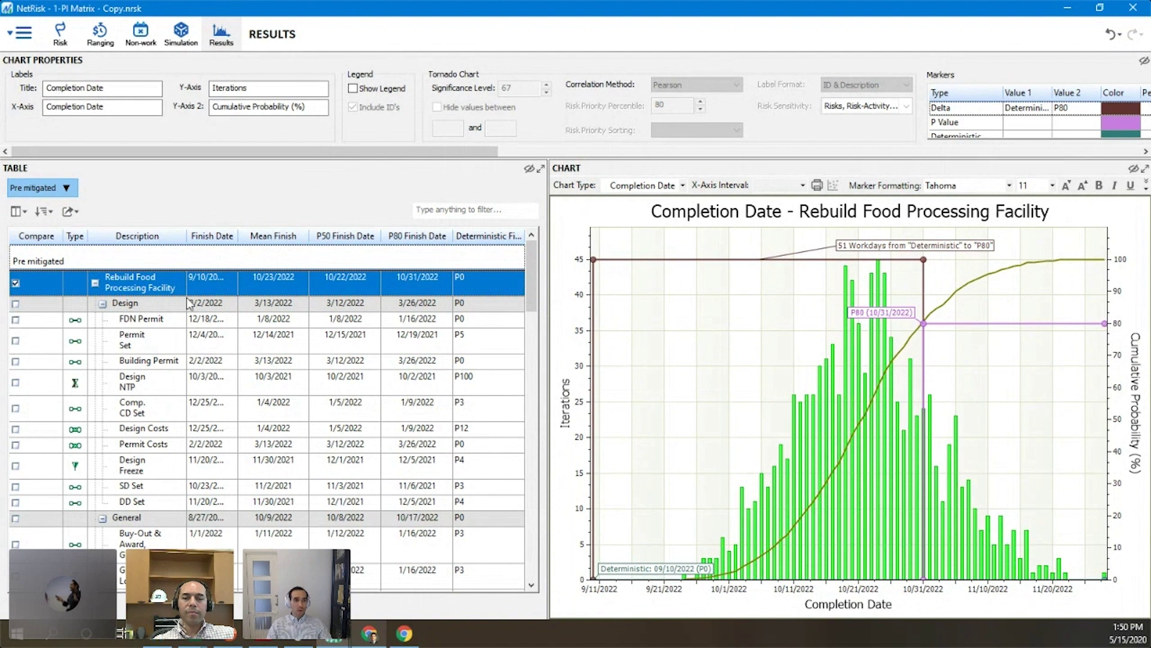
- Select Design, then Building Permit in the table to chart Building Permit's completion dates
left_click(137, 304)
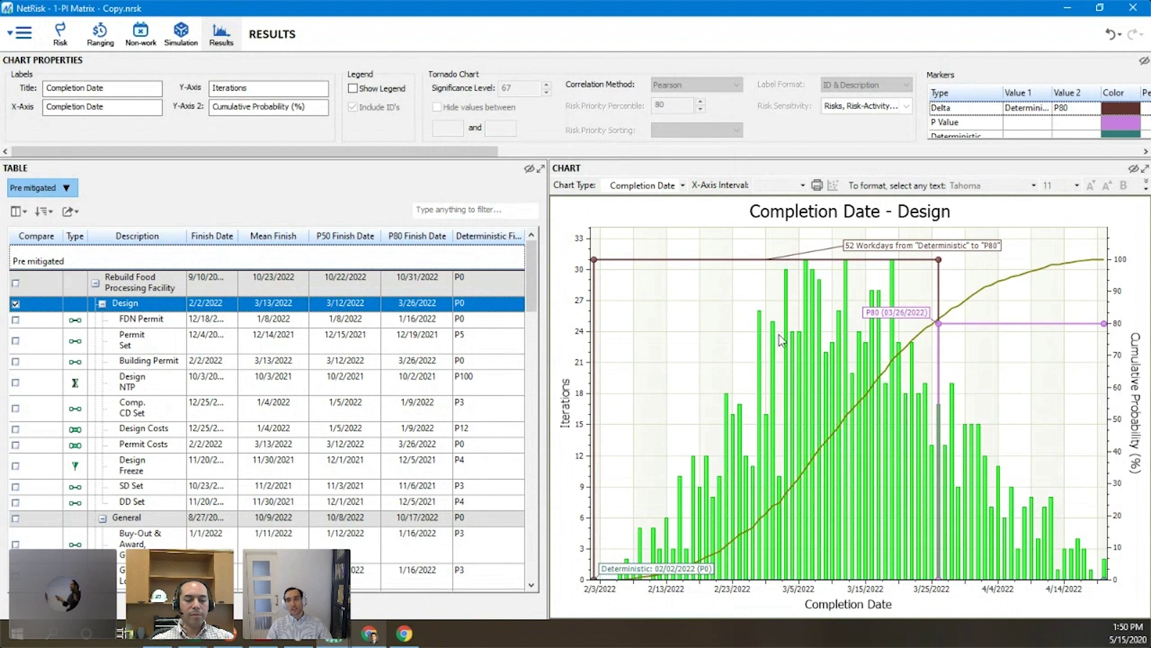
left_click(137, 359)
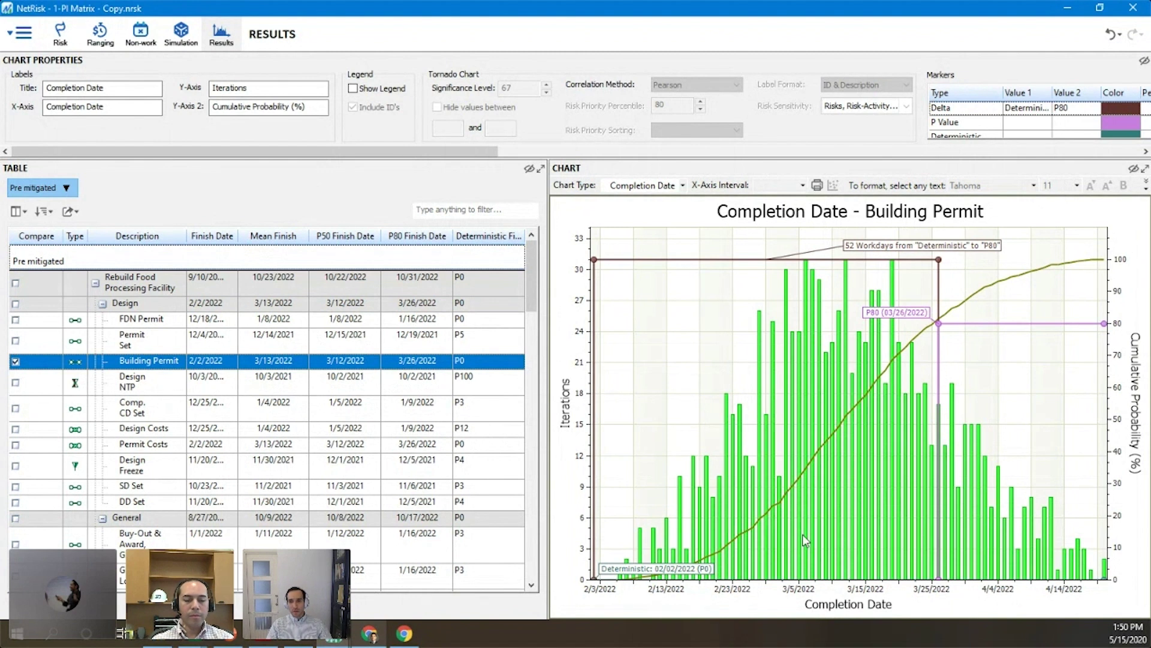
- Zoom into and pan across the Building Permit histogram, then zoom back out and open Chart Type
scroll(803, 540, "up", 4)
left_click_drag(715, 466, 760, 460)
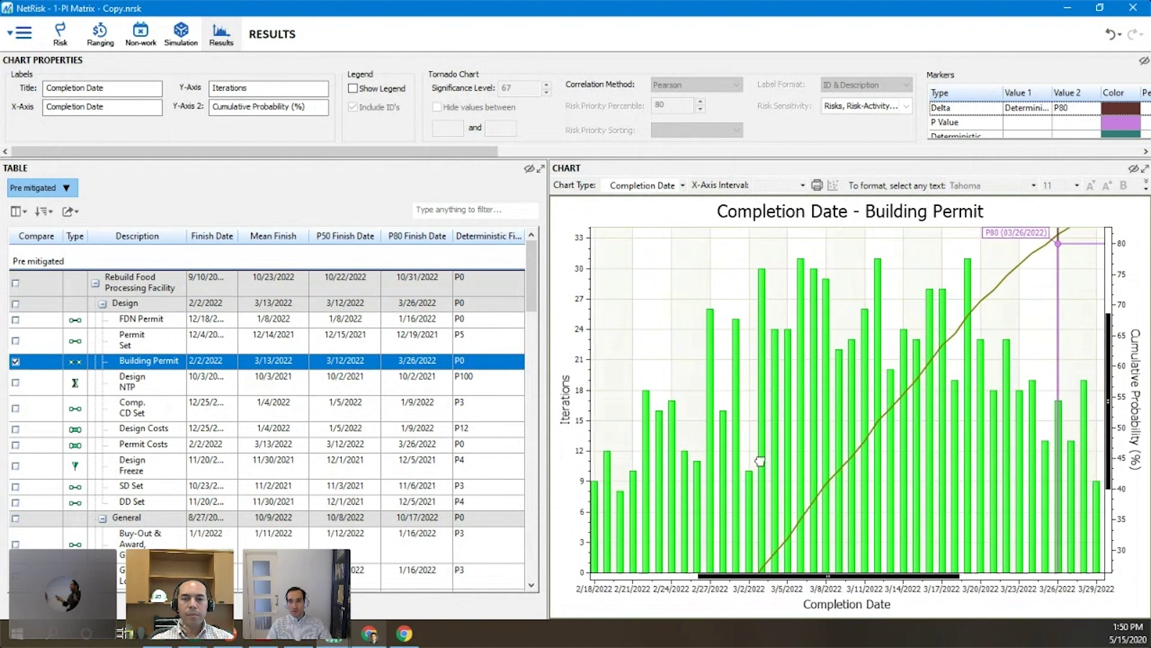
scroll(761, 462, "up", 2)
scroll(817, 480, "up", 2)
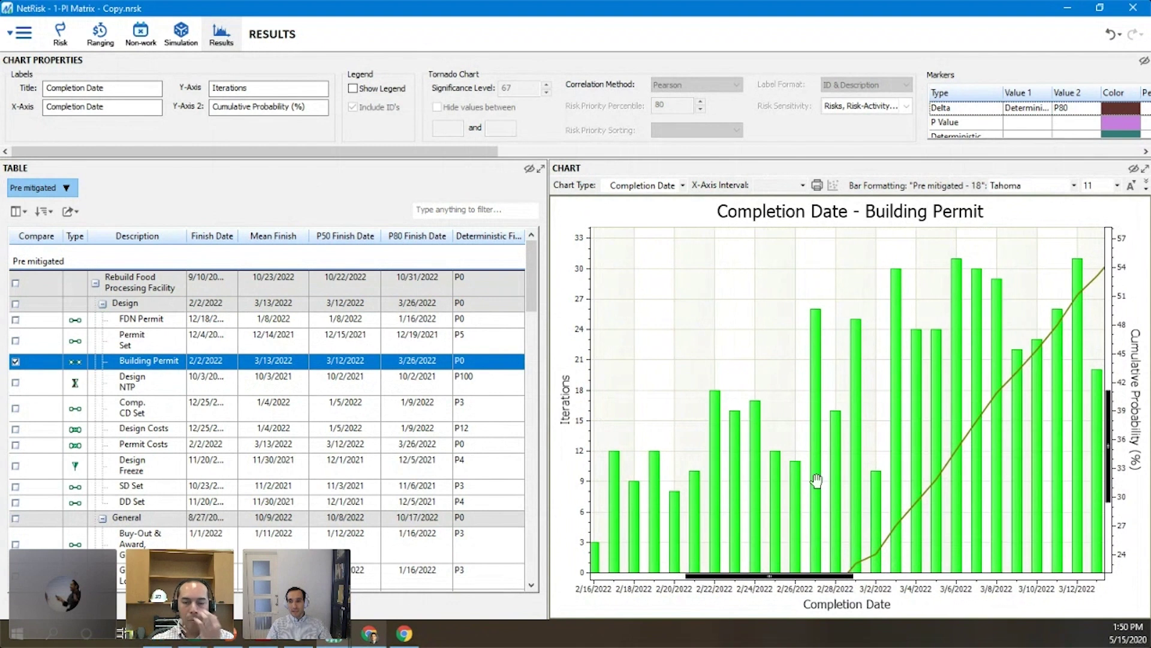
scroll(874, 463, "up", 2)
left_click_drag(918, 532, 876, 445)
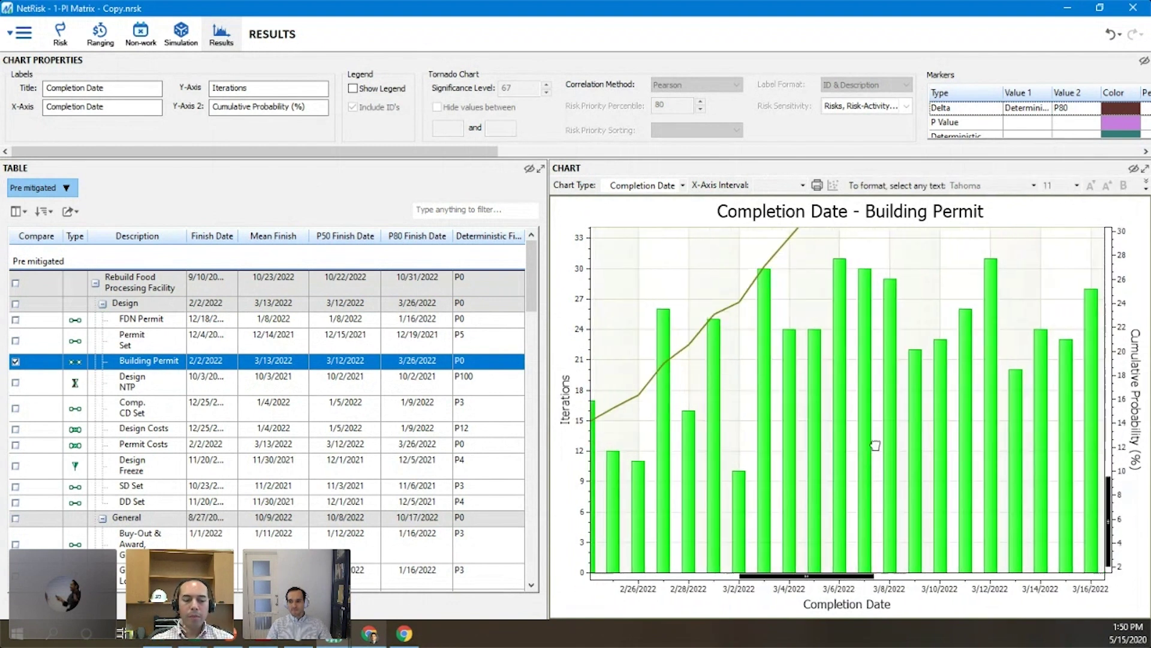
scroll(875, 445, "up", 2)
scroll(828, 457, "up", 1)
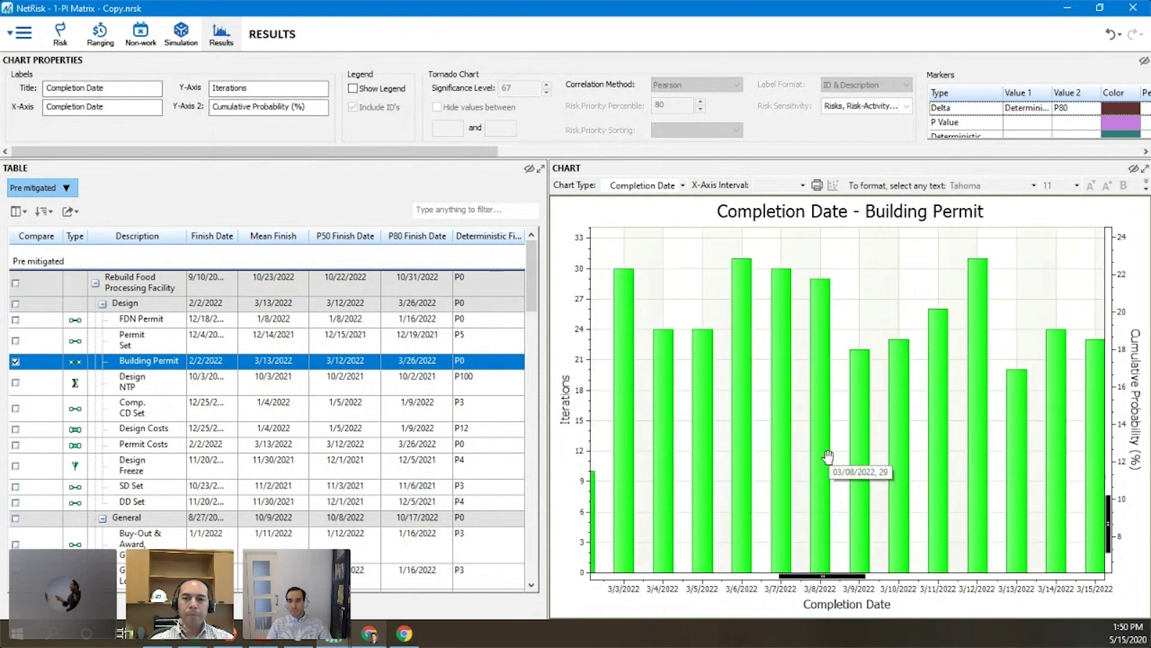
scroll(828, 457, "up", 1)
scroll(830, 456, "down", 6)
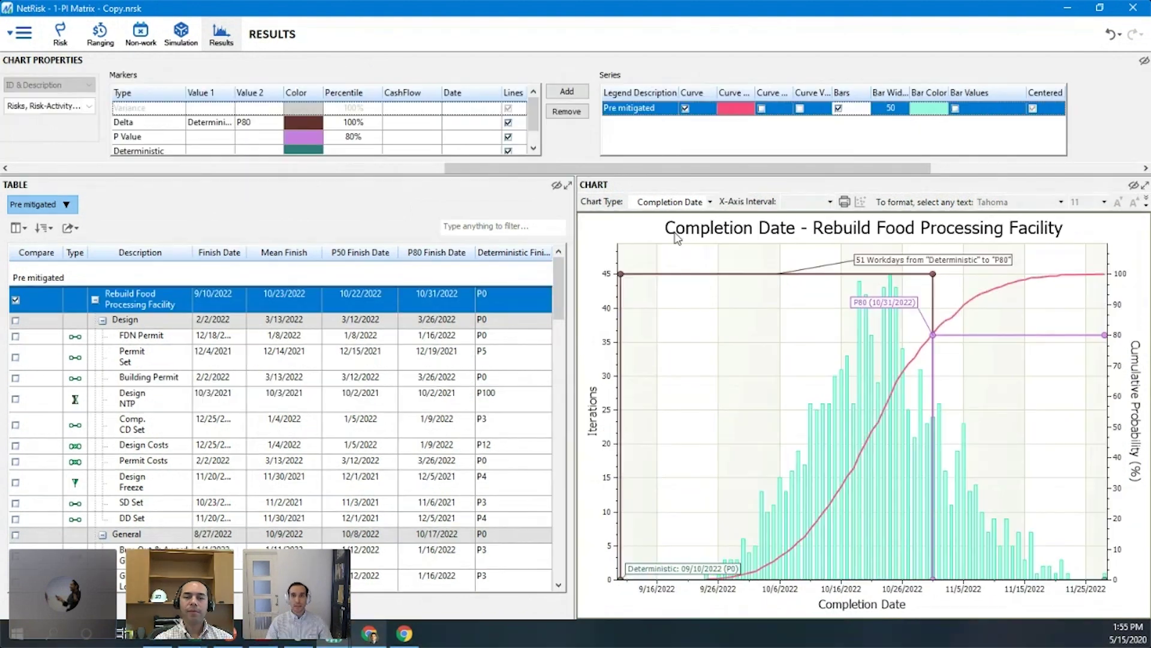
left_click(677, 203)
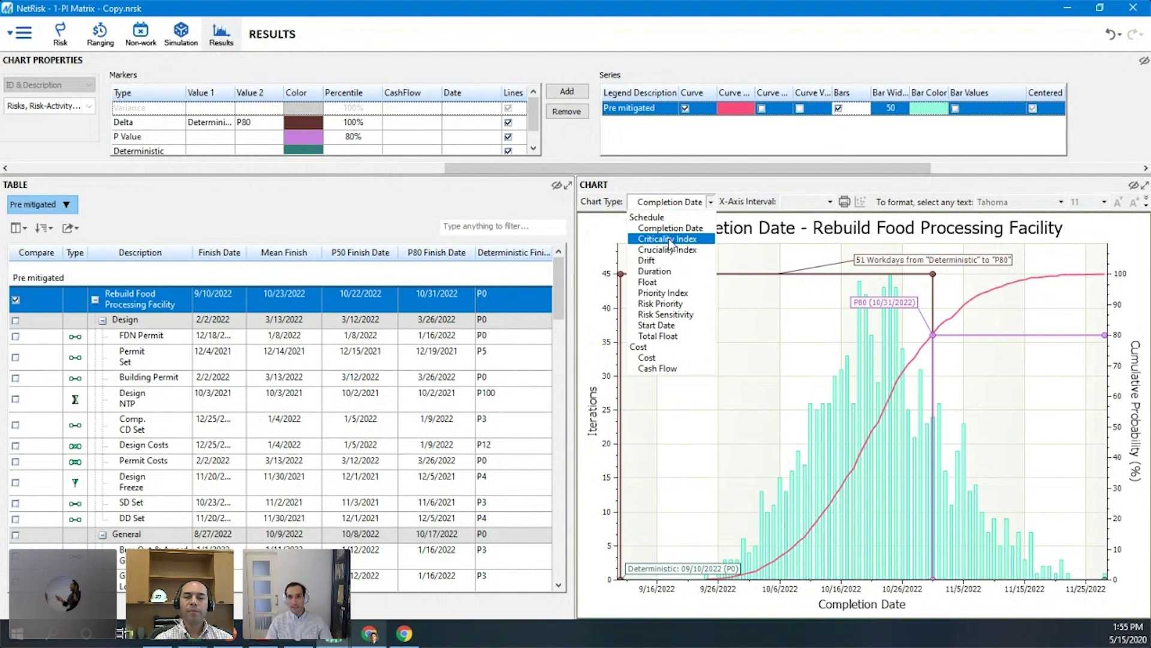
- Chart the Criticality Index, hiding values between -1 and .01
left_click(667, 239)
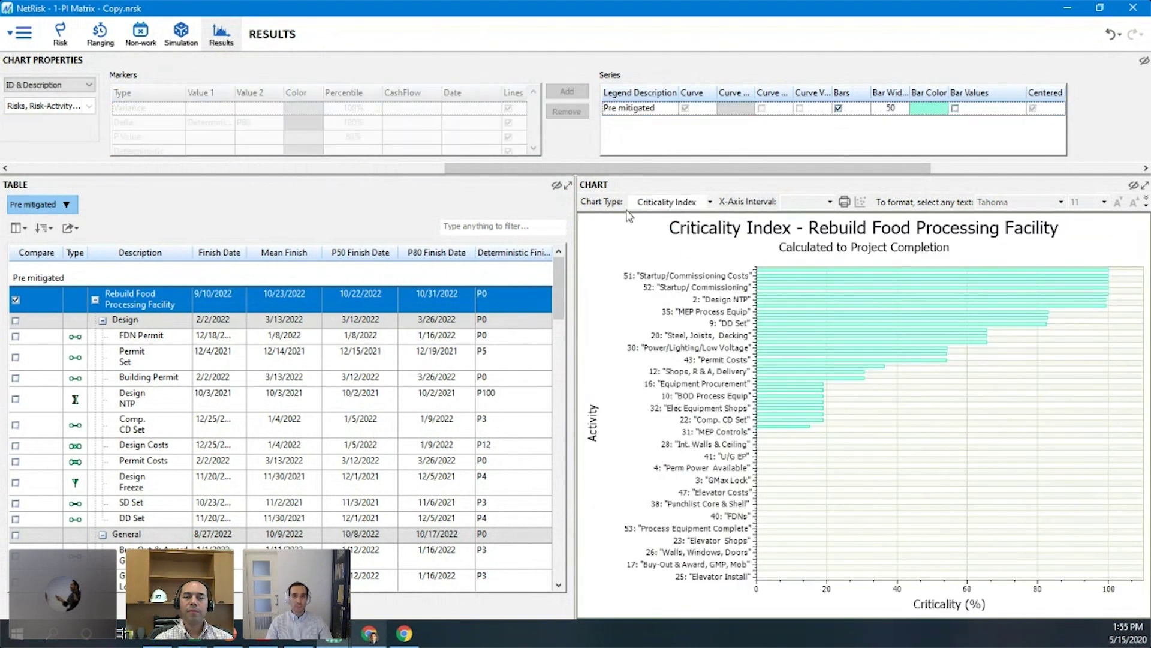
left_click_drag(532, 173, 184, 180)
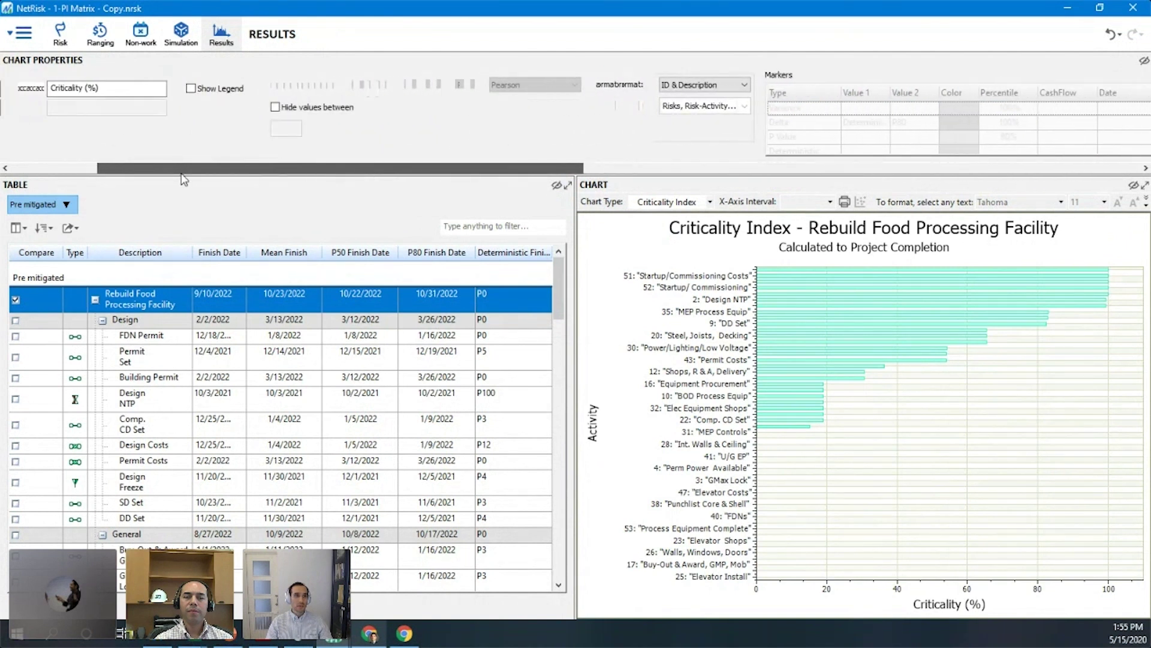
left_click(275, 107)
left_click(287, 129)
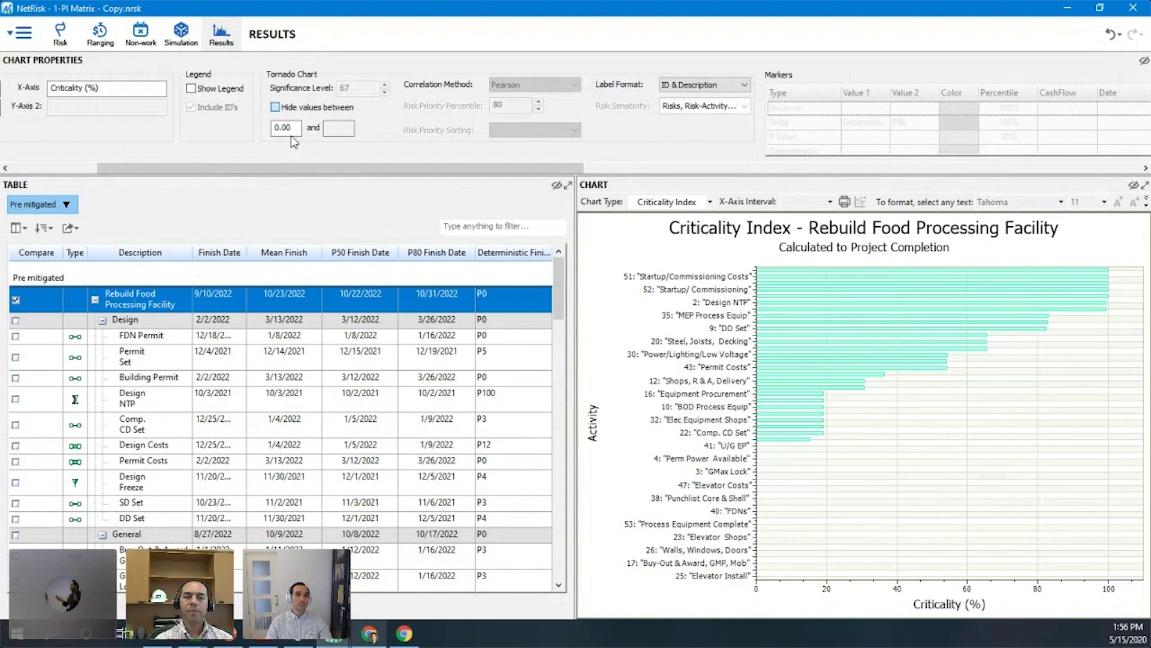
type("-1")
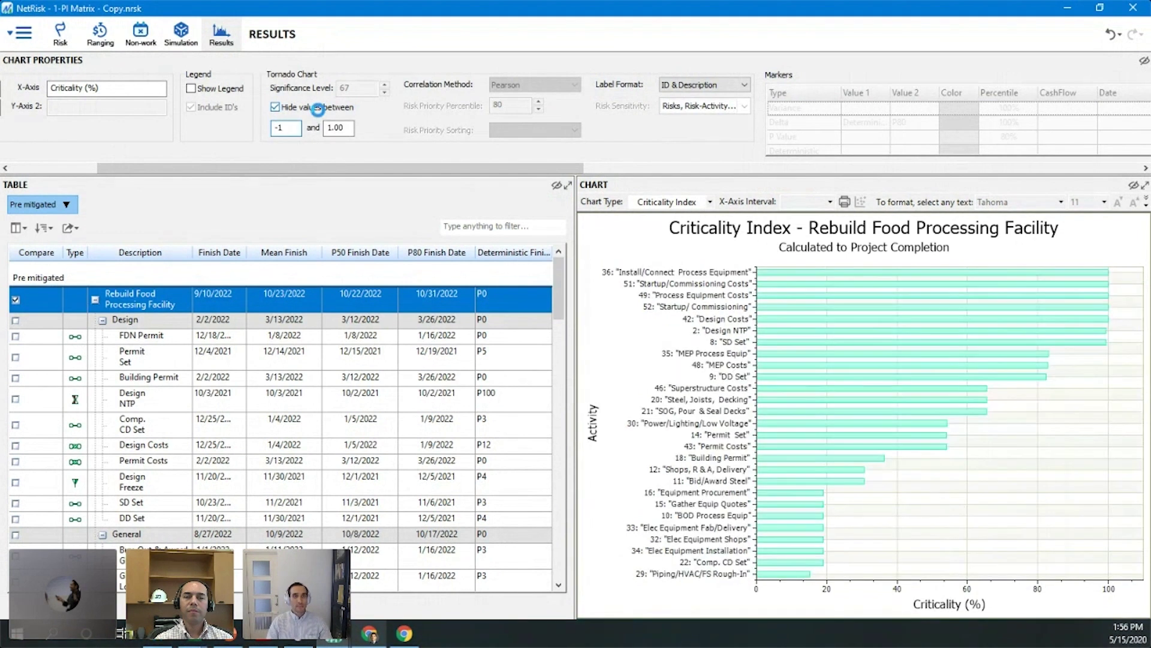
key("Tab")
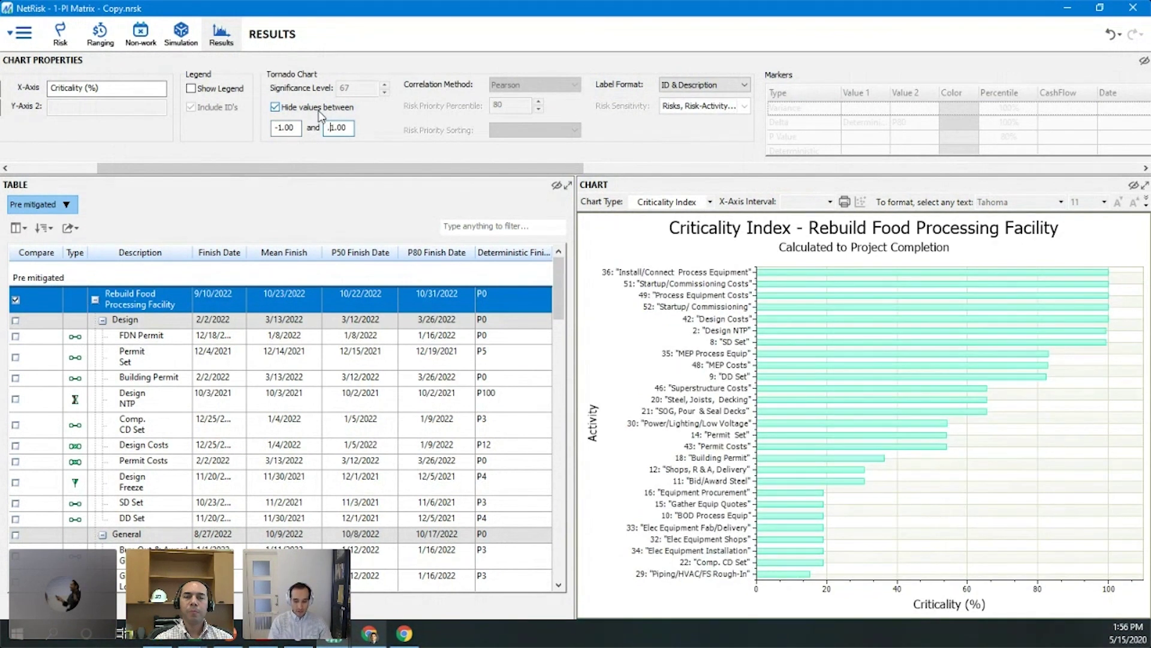
type(".01")
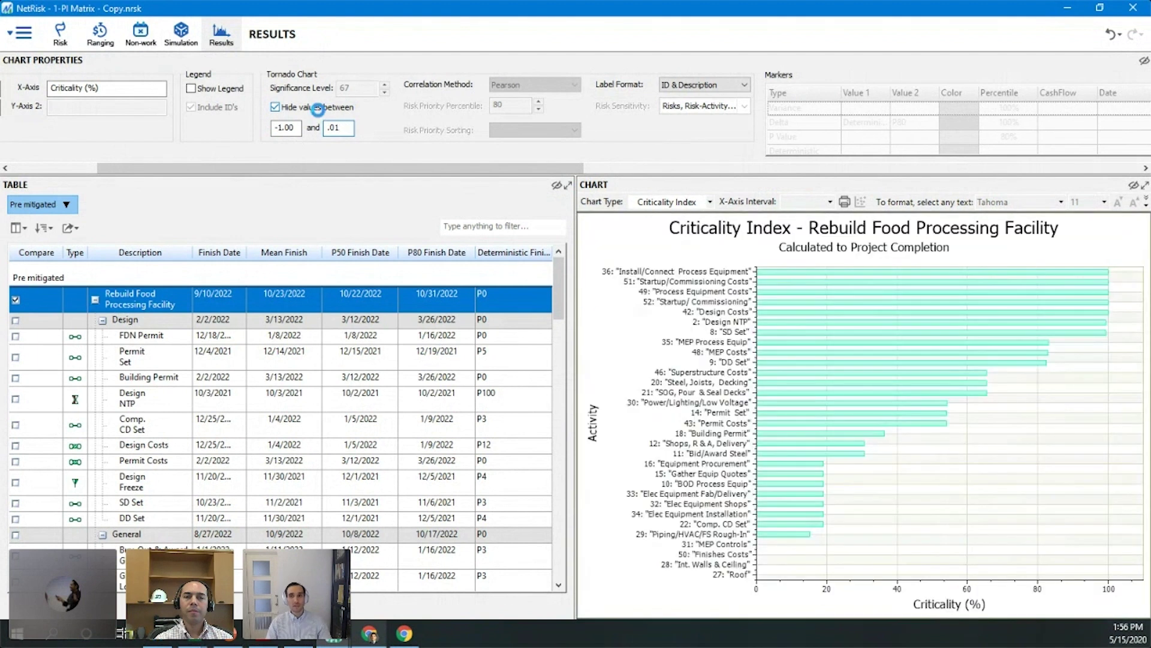
key("Tab")
left_click(709, 202)
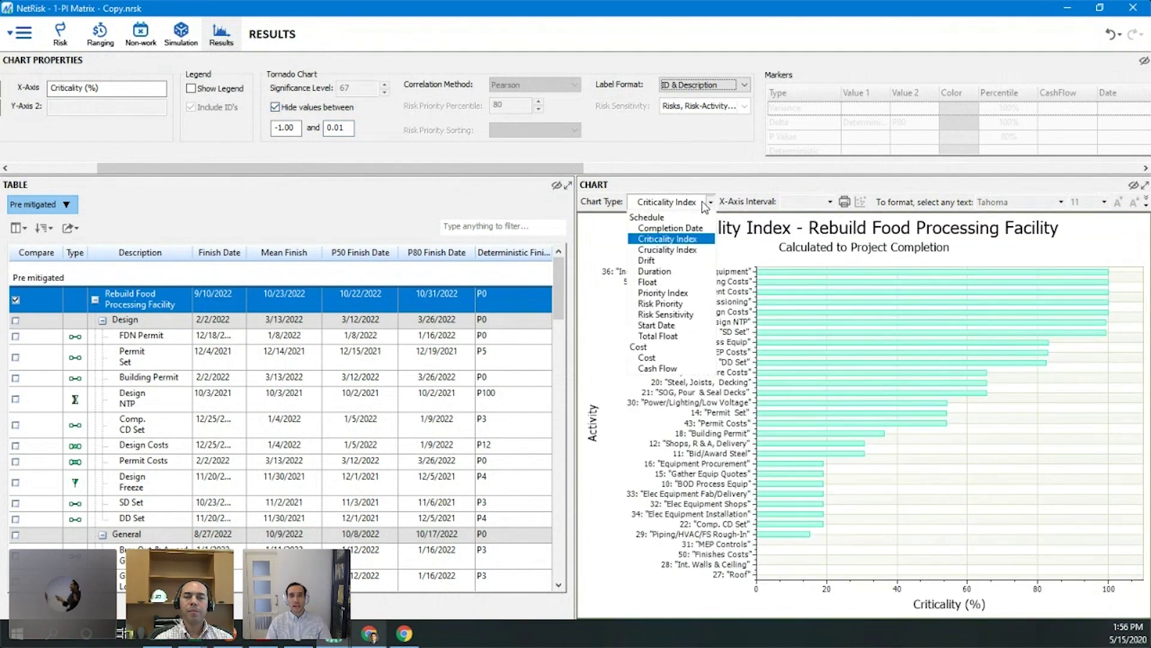
- Switch the chart to Cruciality Index, then to Priority Index
left_click(681, 250)
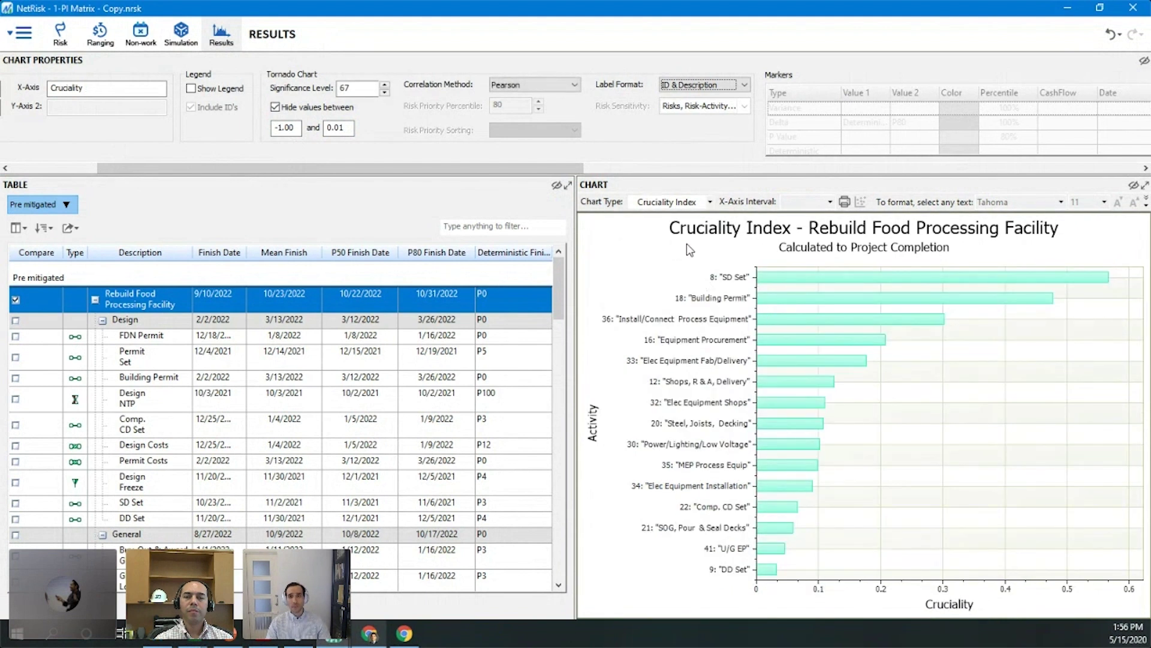
left_click(695, 203)
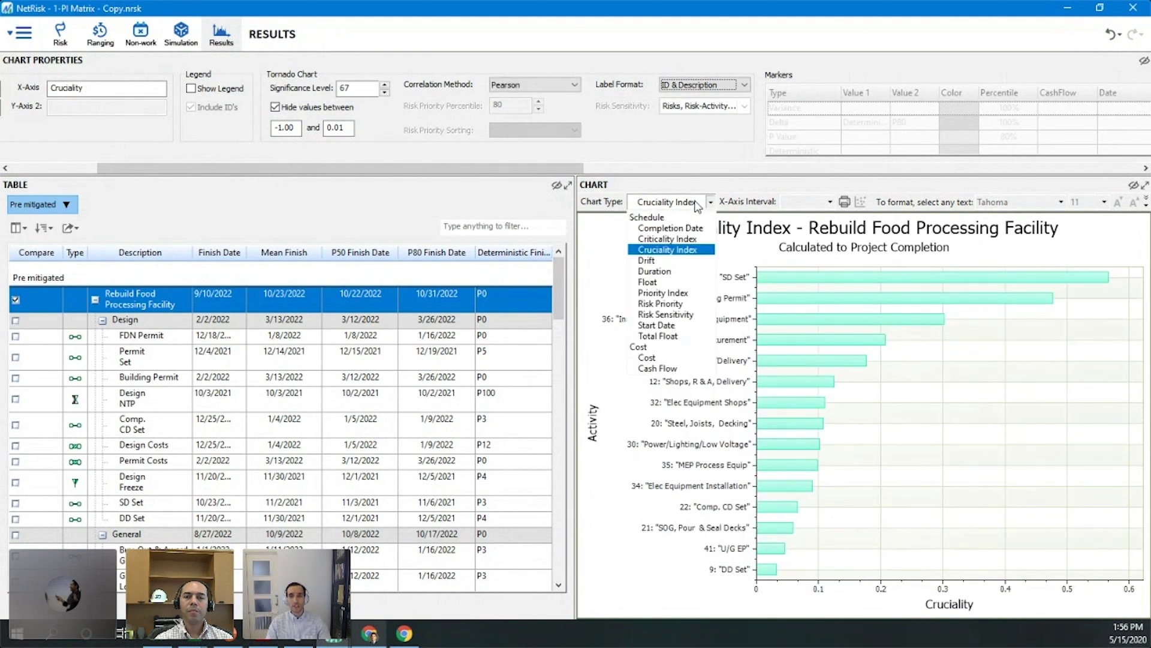
left_click(678, 293)
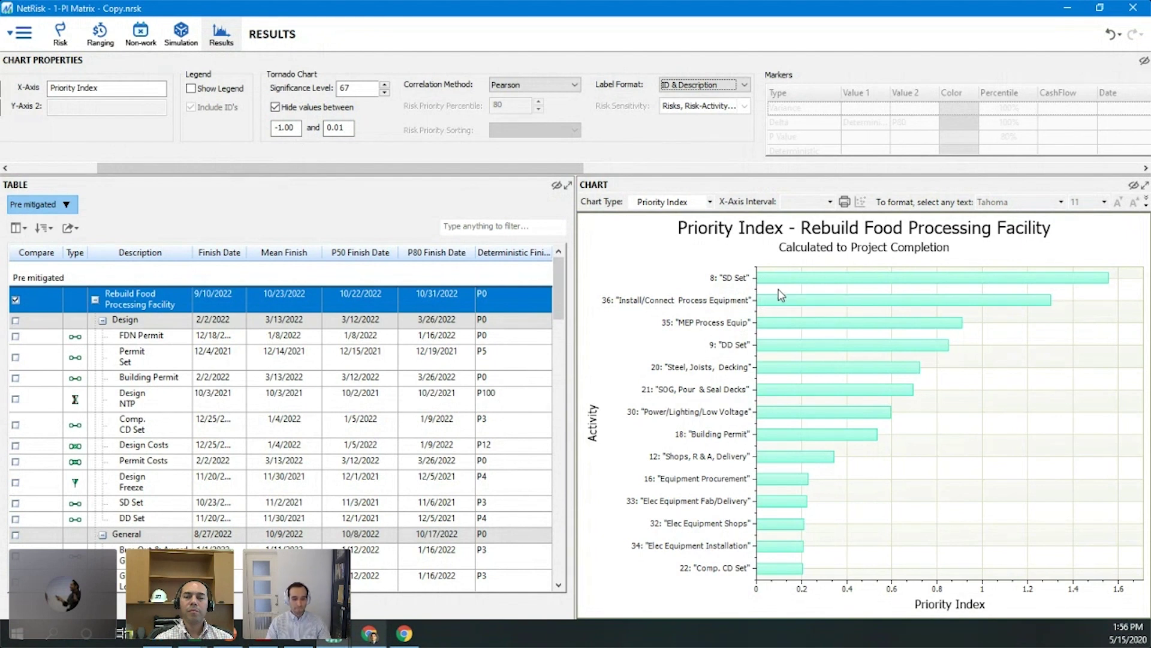
- Change the bar Label Format to Description only, then to ID only
left_click(727, 92)
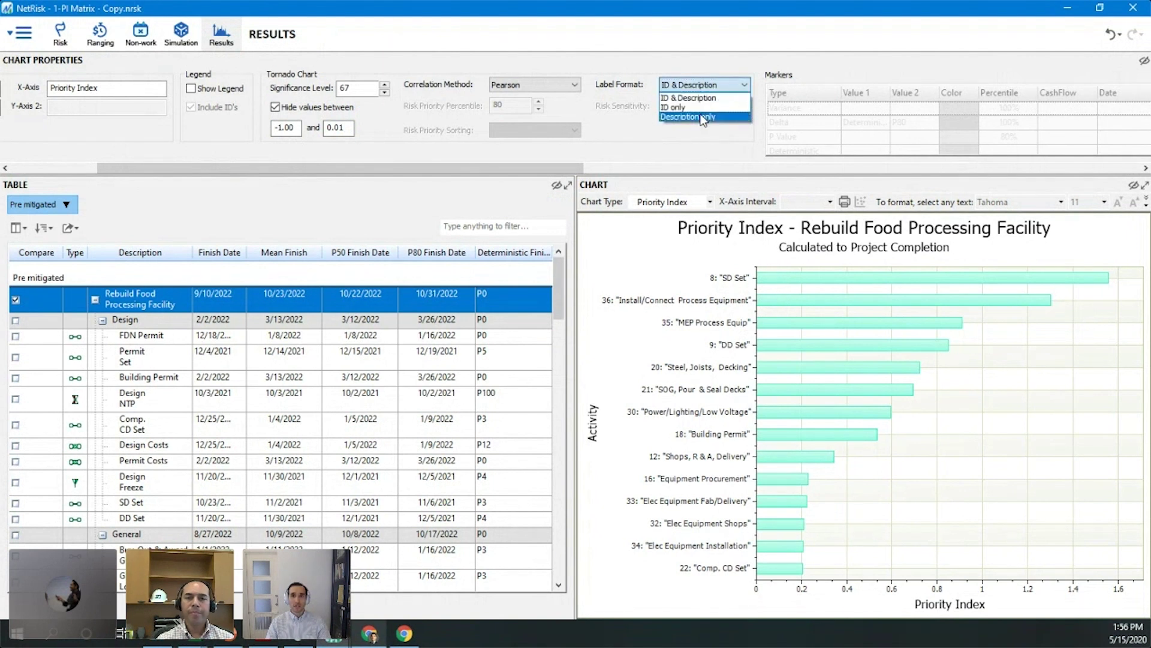
left_click(700, 114)
left_click(714, 87)
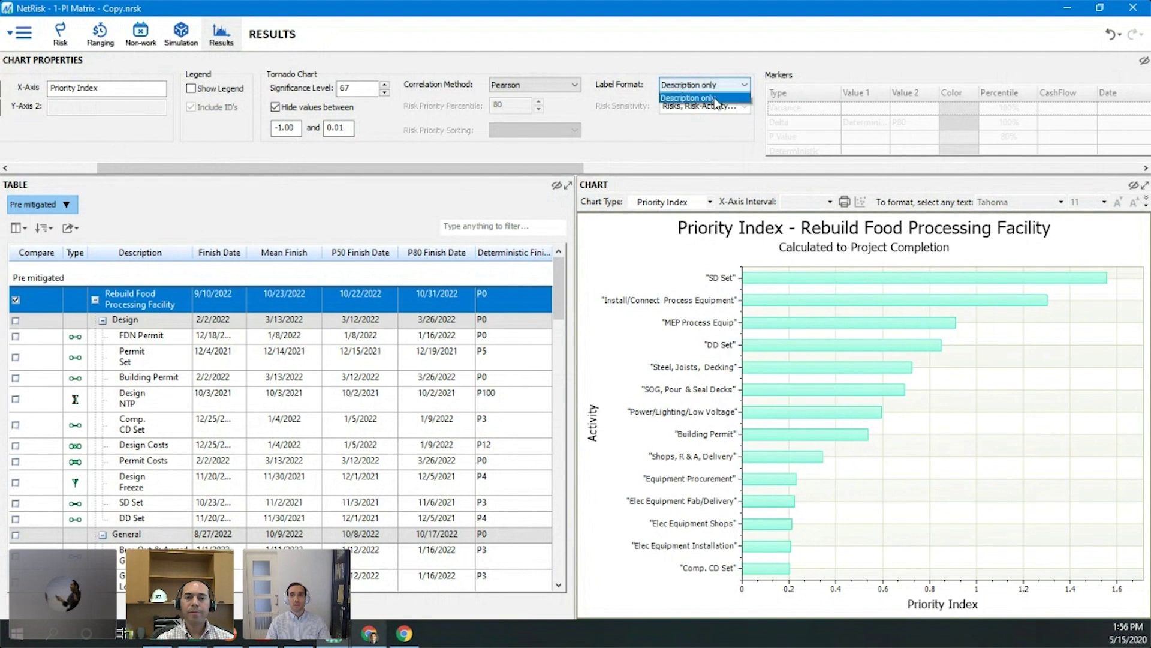
left_click(711, 108)
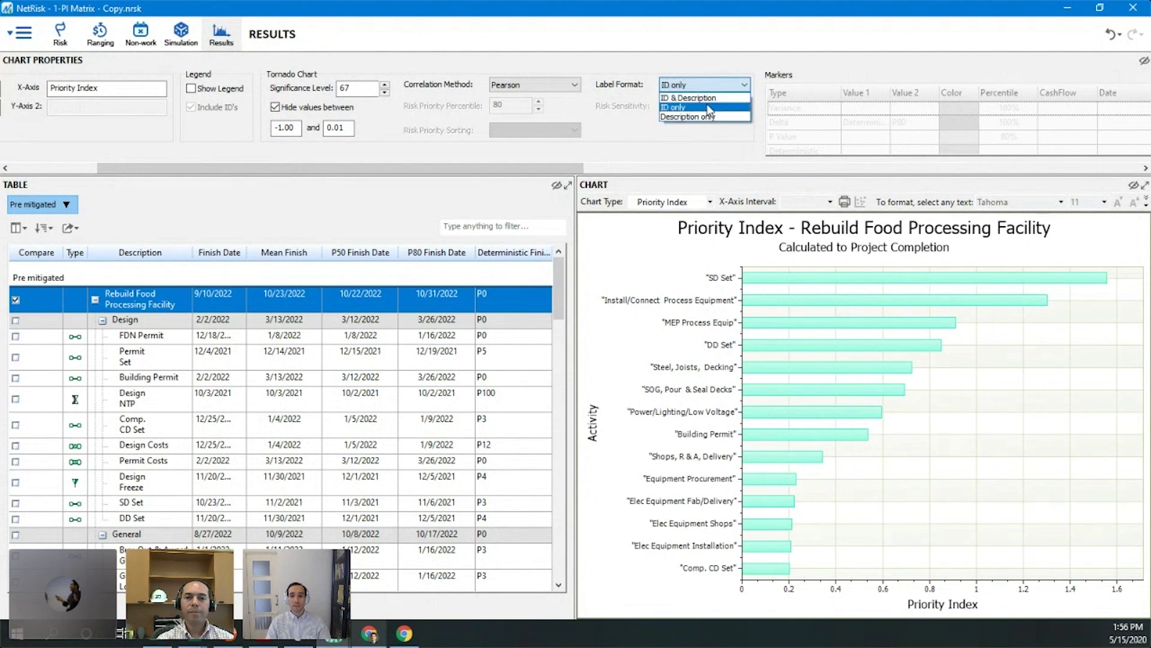
left_click(694, 202)
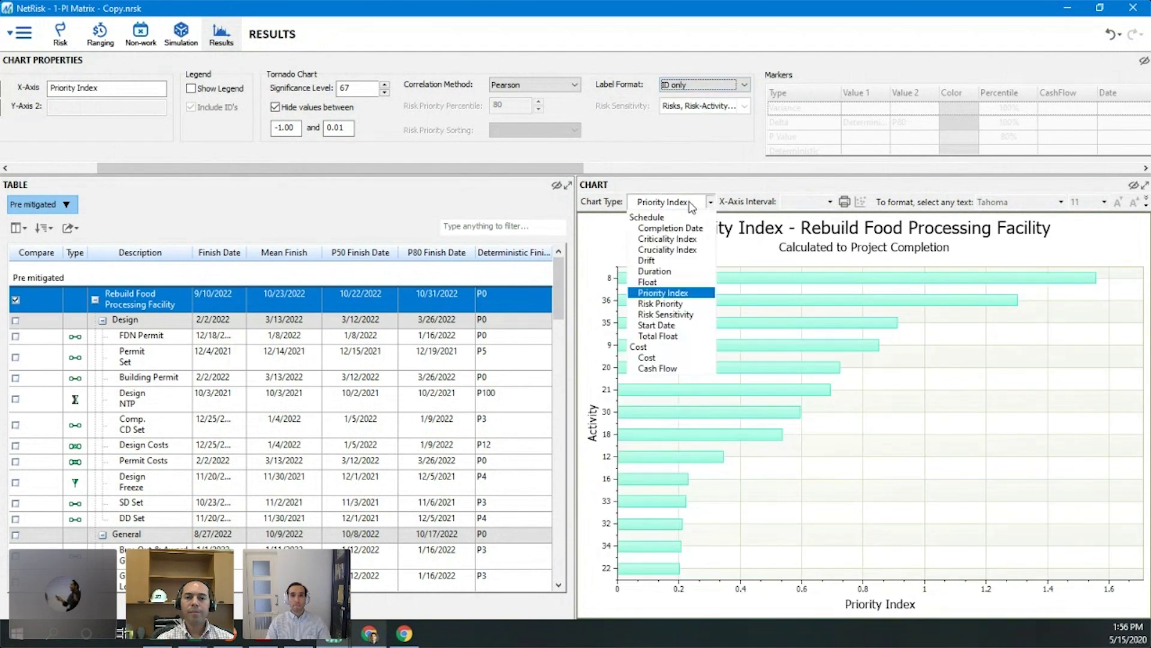
- Chart Risk Sensitivity using Risks only, excluding Risk-Activity Assignments
left_click(665, 315)
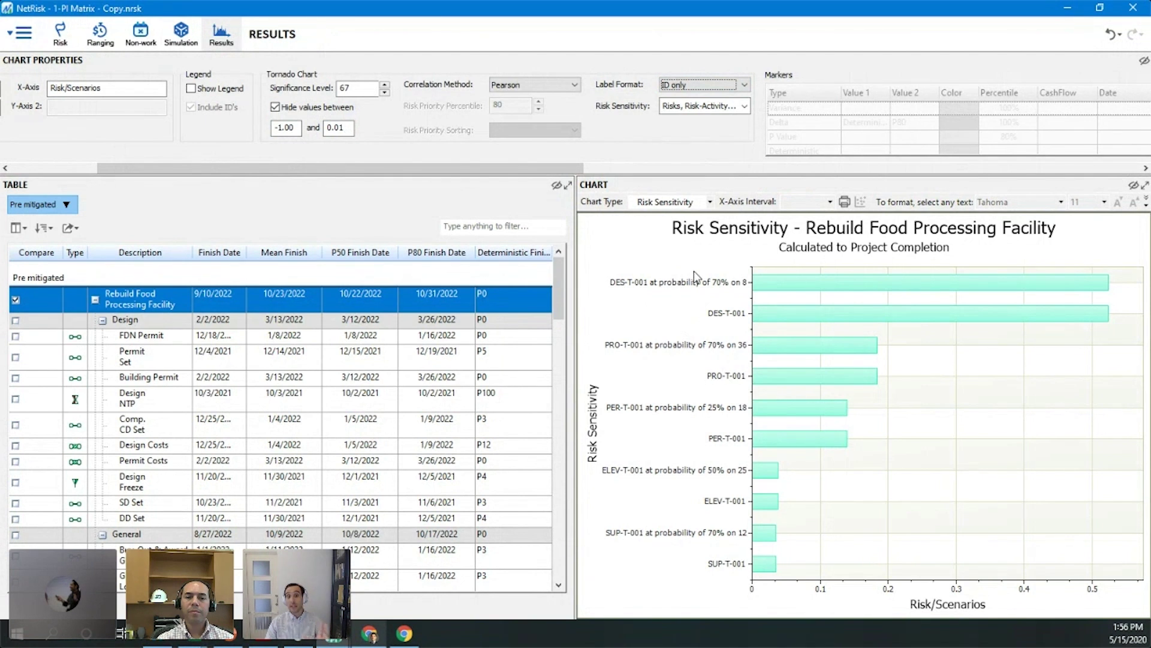
left_click(744, 106)
left_click(714, 132)
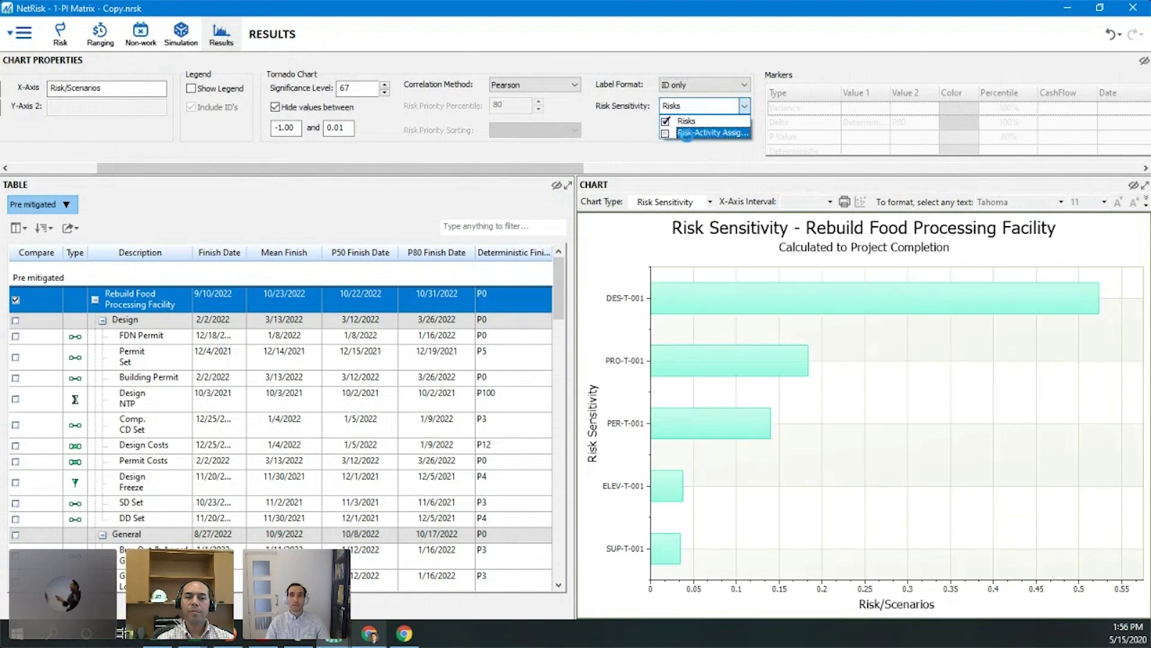
left_click(644, 150)
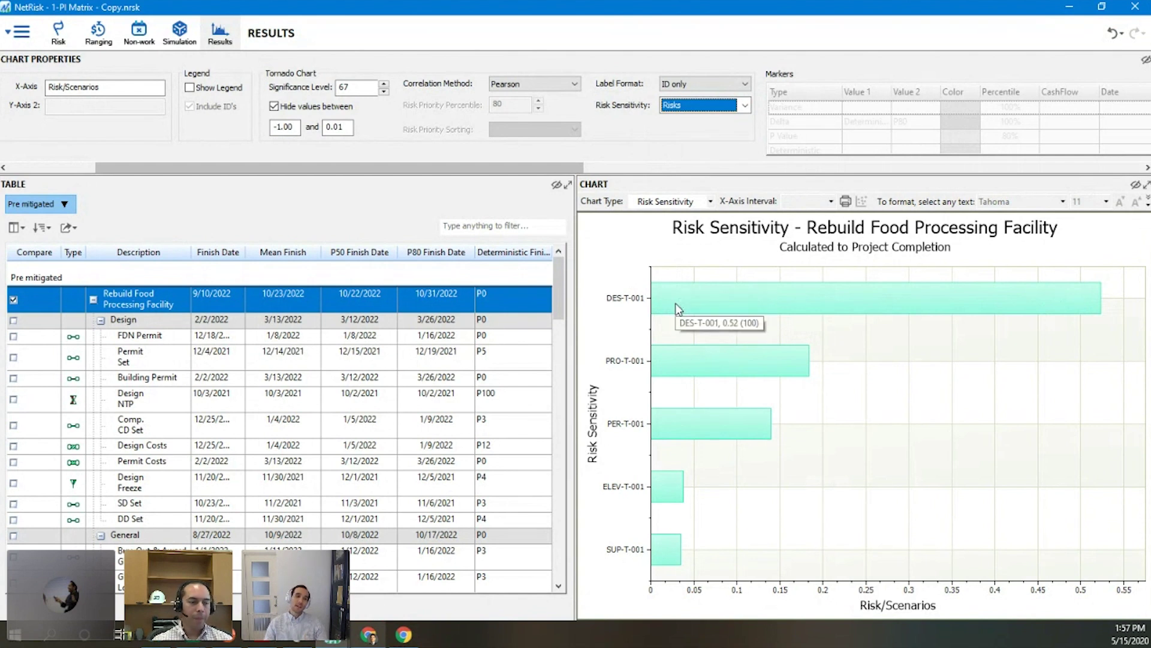
- Chart Risk Priority for the Simulation 3 results instead of Pre mitigated
left_click(692, 202)
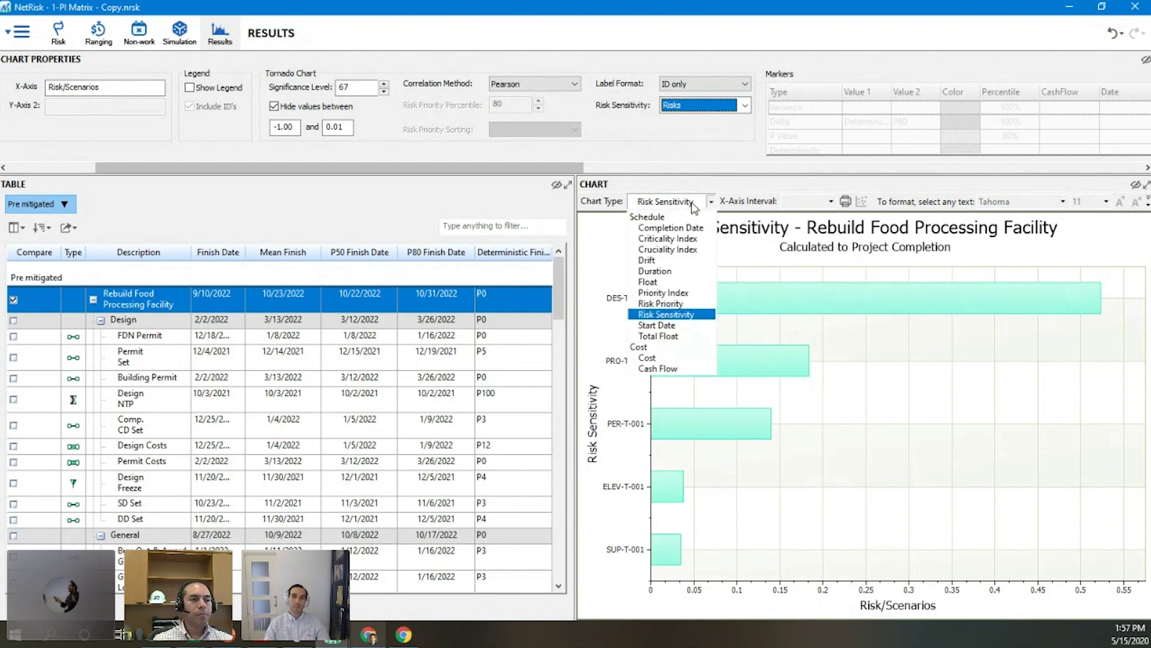
left_click(677, 306)
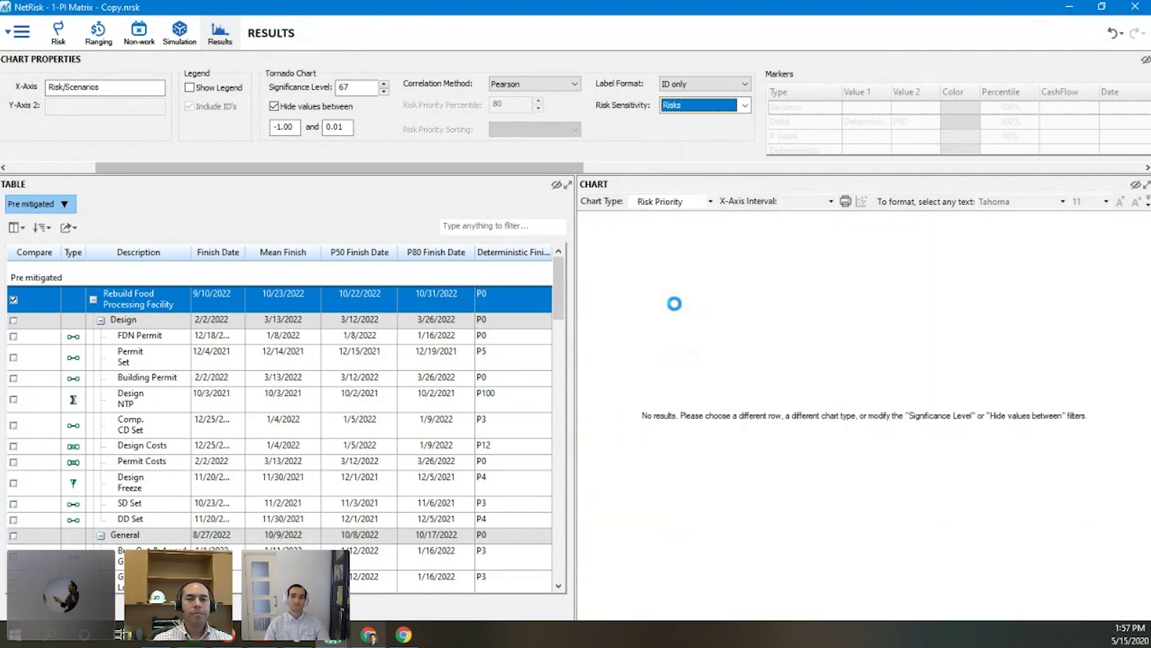
left_click(63, 206)
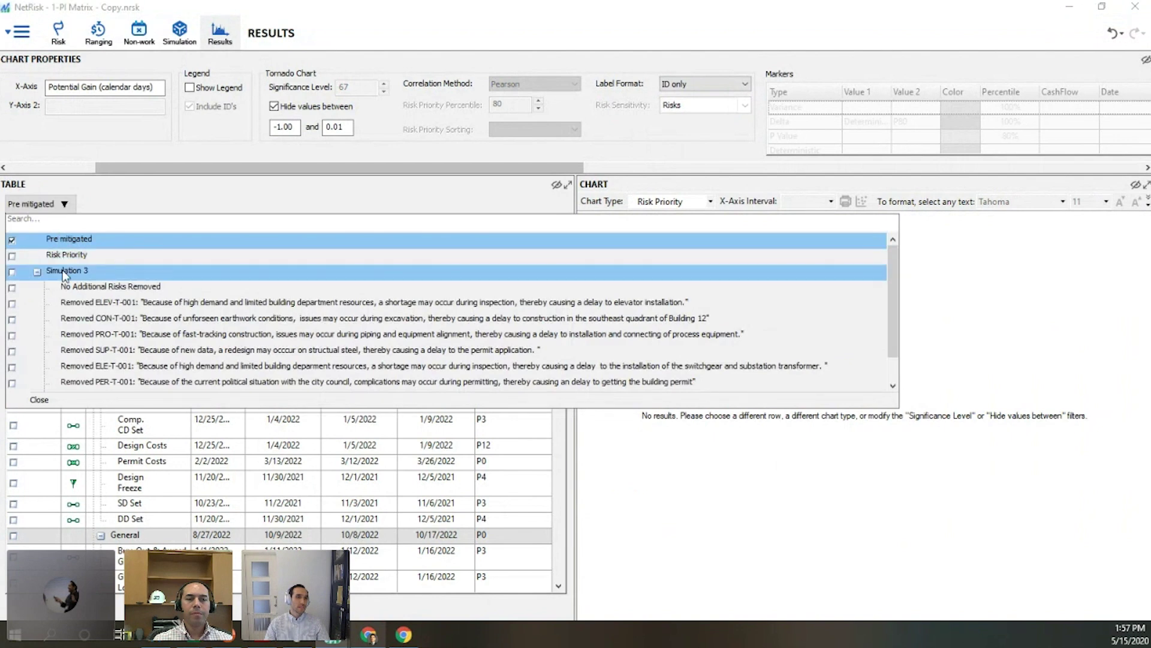
left_click(63, 273)
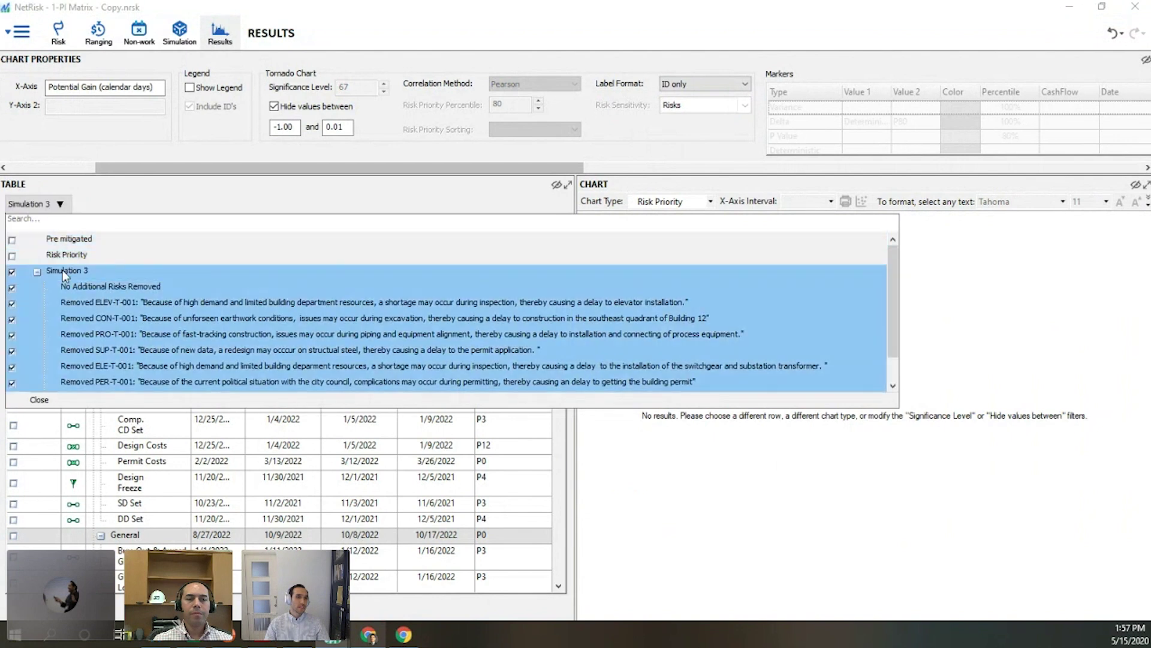
left_click(70, 400)
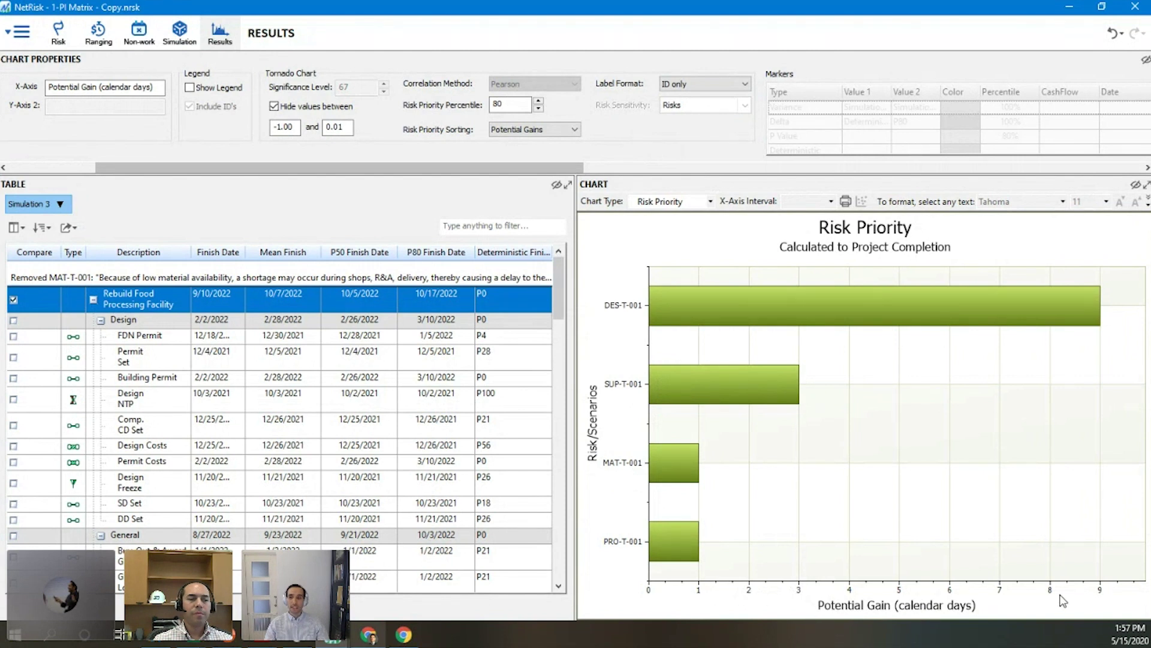
mouse_move(1057, 328)
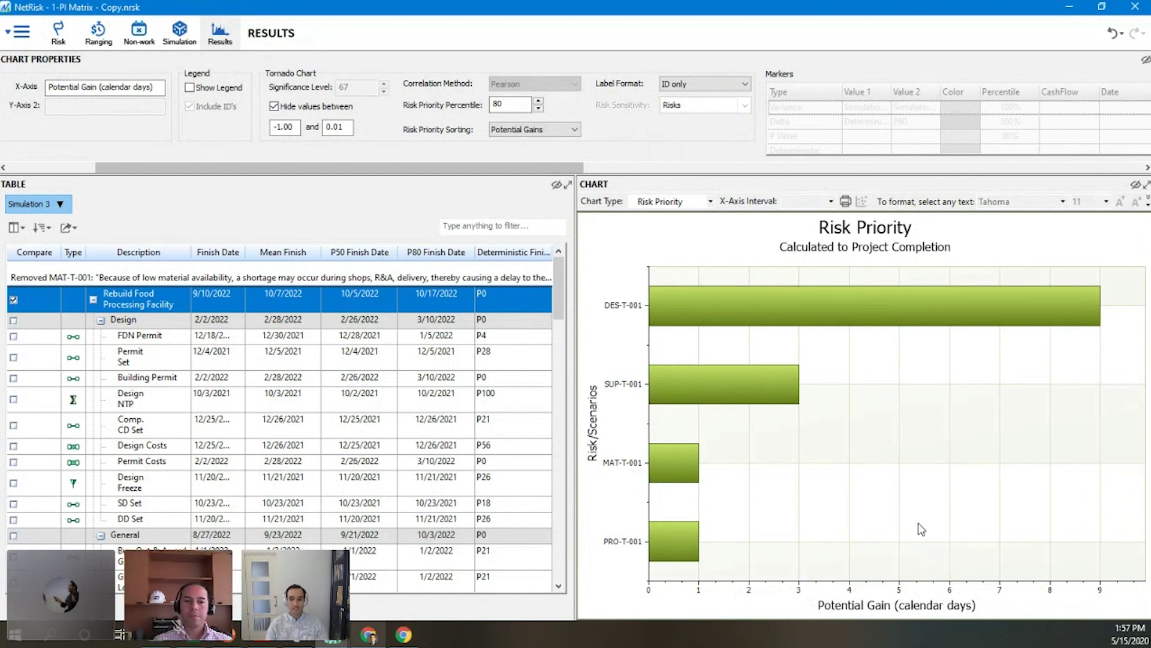
- Switch the chart to Cost and show the Pre mitigated results again
left_click(647, 201)
left_click(665, 355)
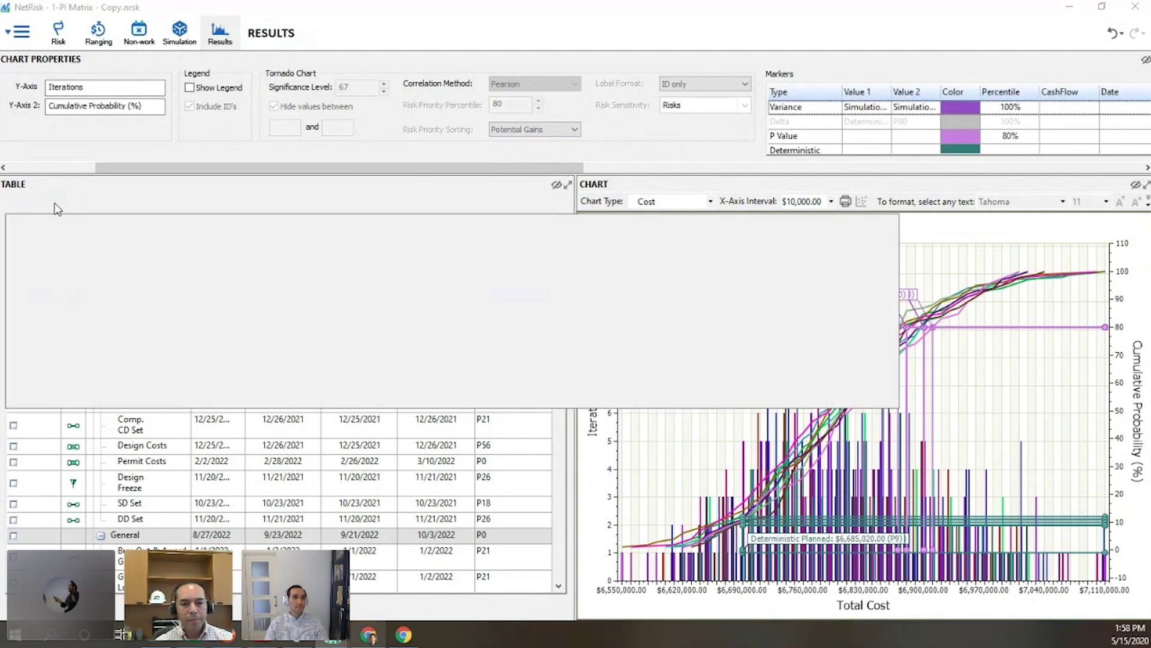
left_click(51, 206)
left_click(67, 239)
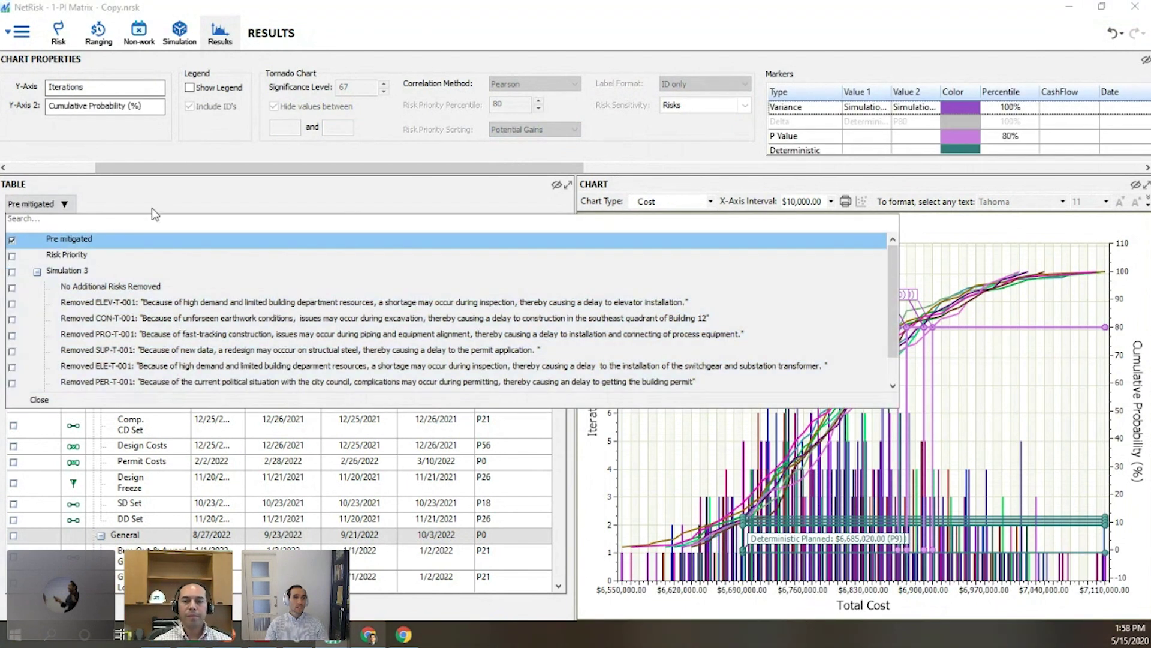
left_click(180, 204)
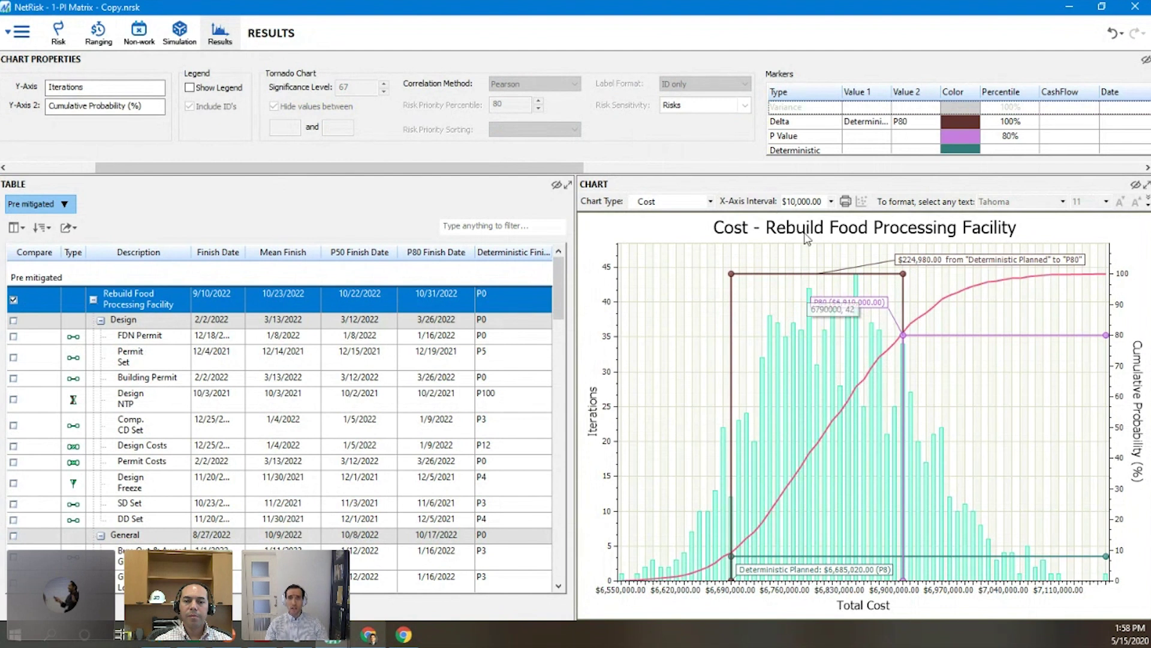
- Set the cost histogram's X-Axis Interval to $50,000.00
left_click(823, 202)
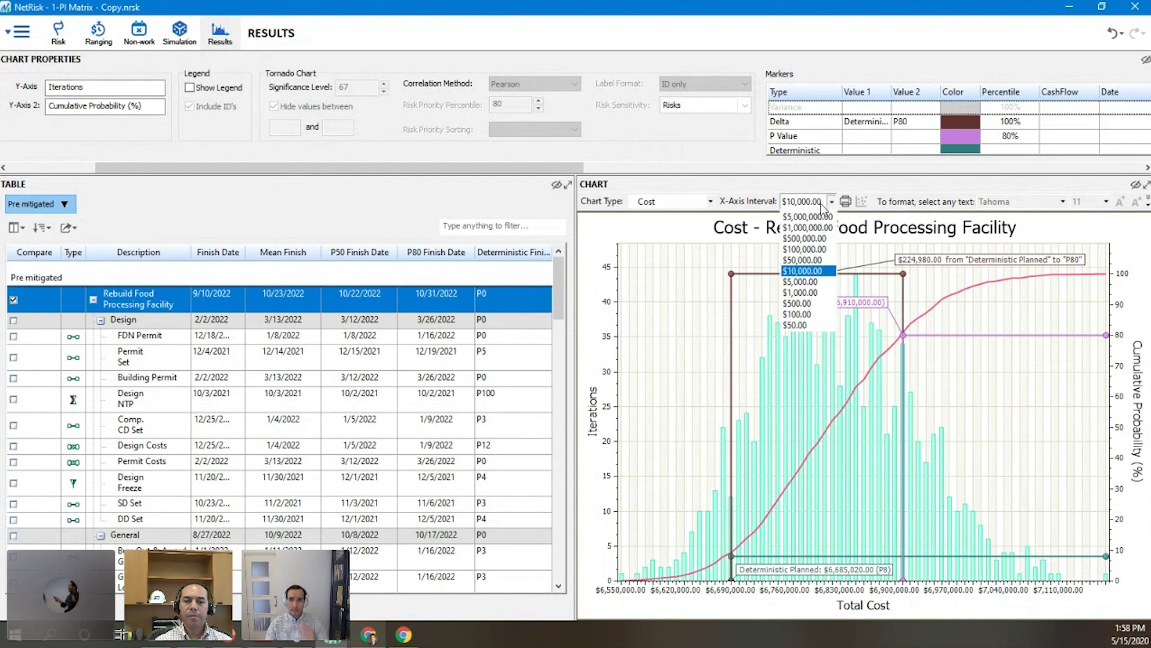
left_click(804, 260)
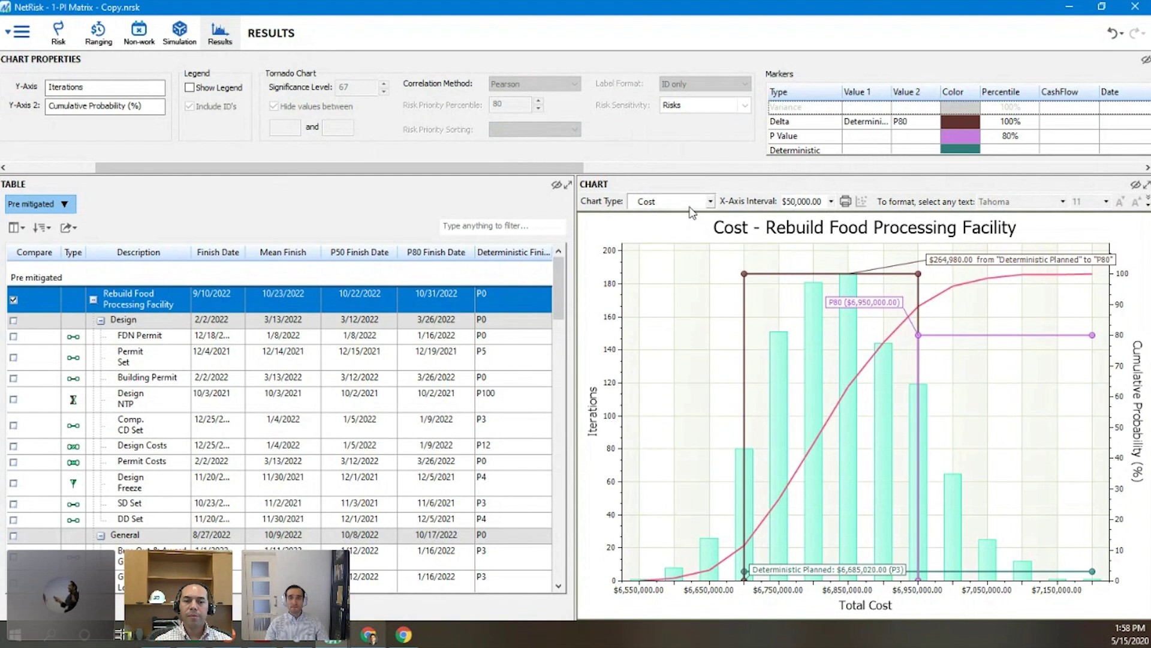
left_click(689, 204)
- Switch the chart type to Cash Flow and make its title bold at font size 29
left_click(660, 368)
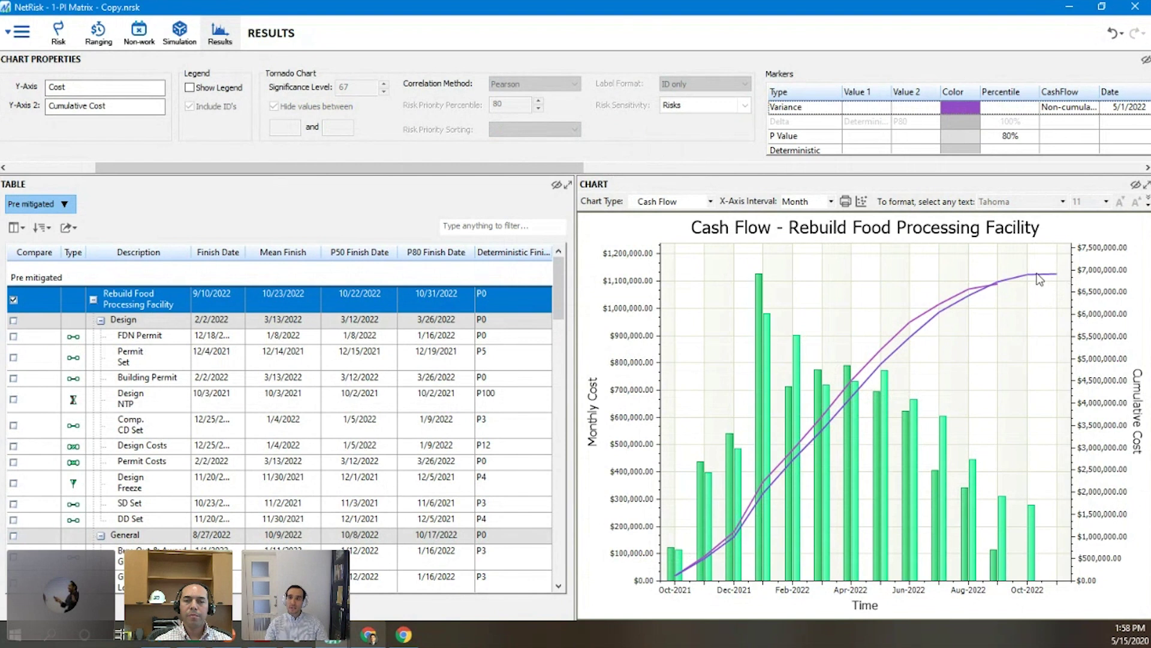
mouse_move(829, 442)
left_click(974, 233)
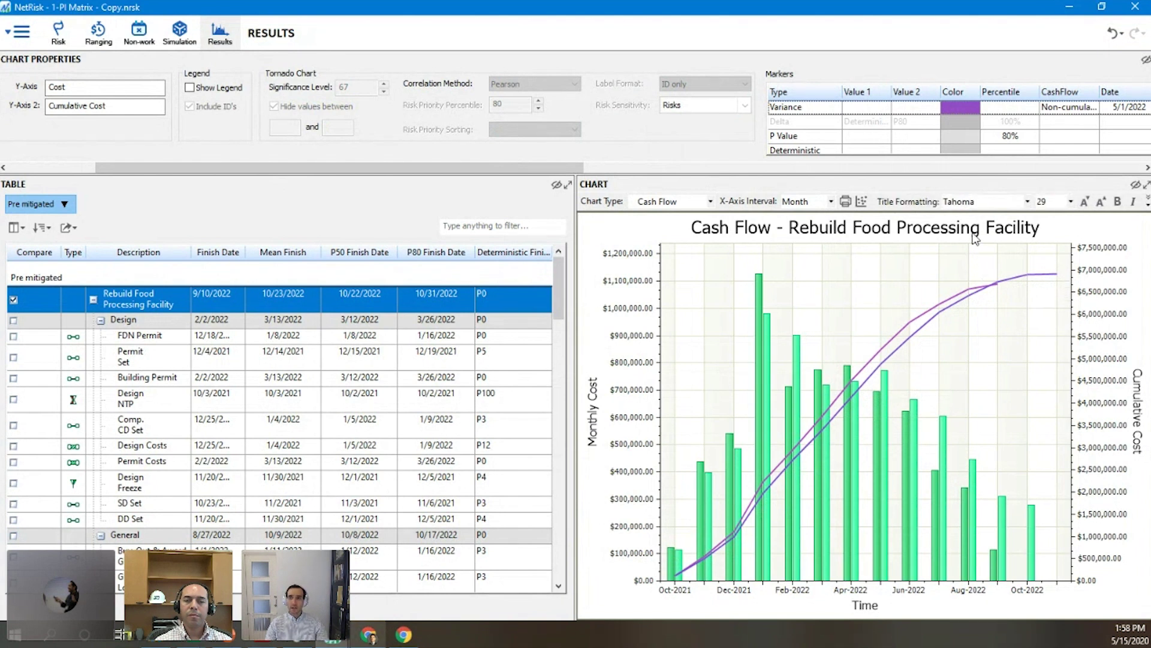
left_click(1087, 202)
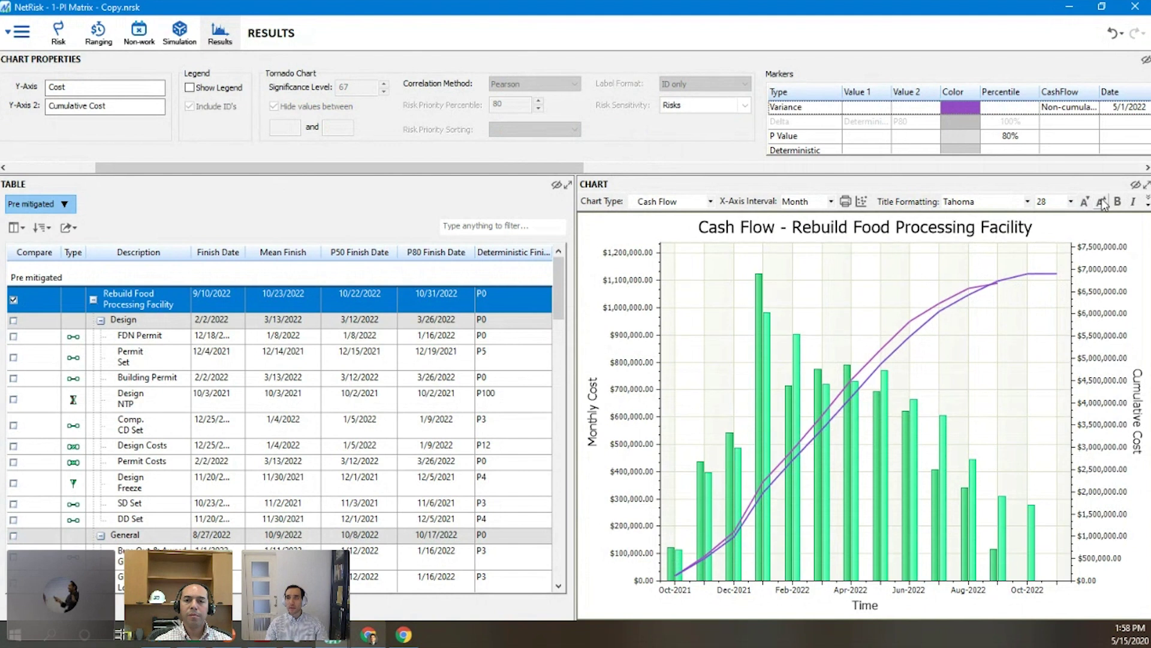
left_click(1101, 202)
left_click(1118, 201)
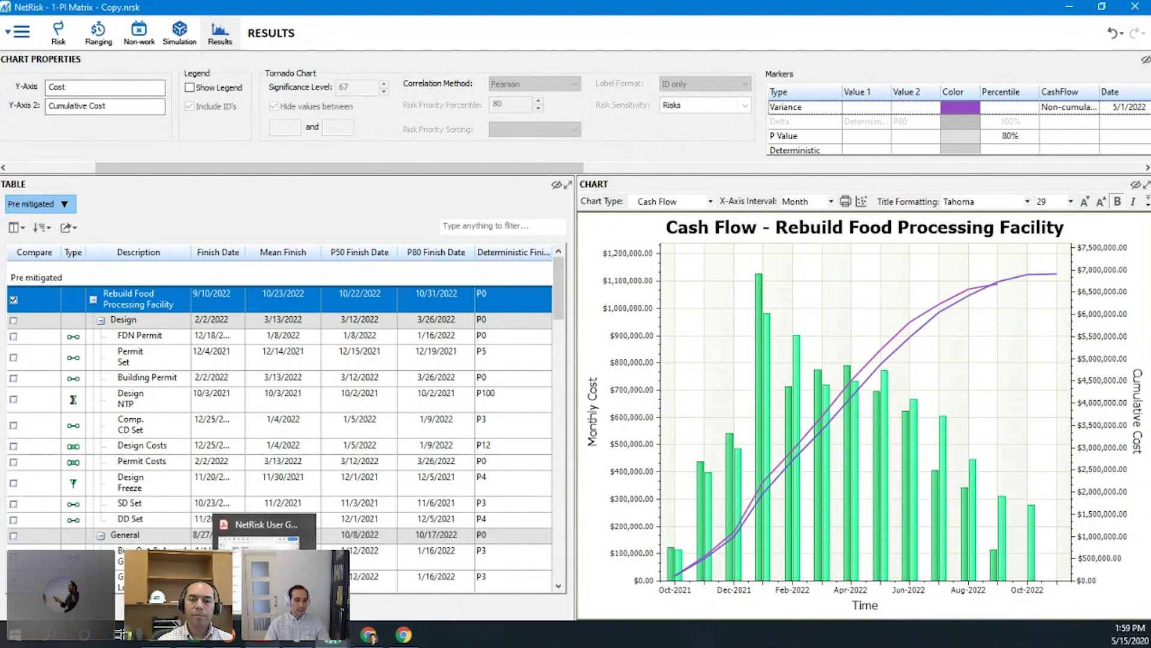
left_click(259, 635)
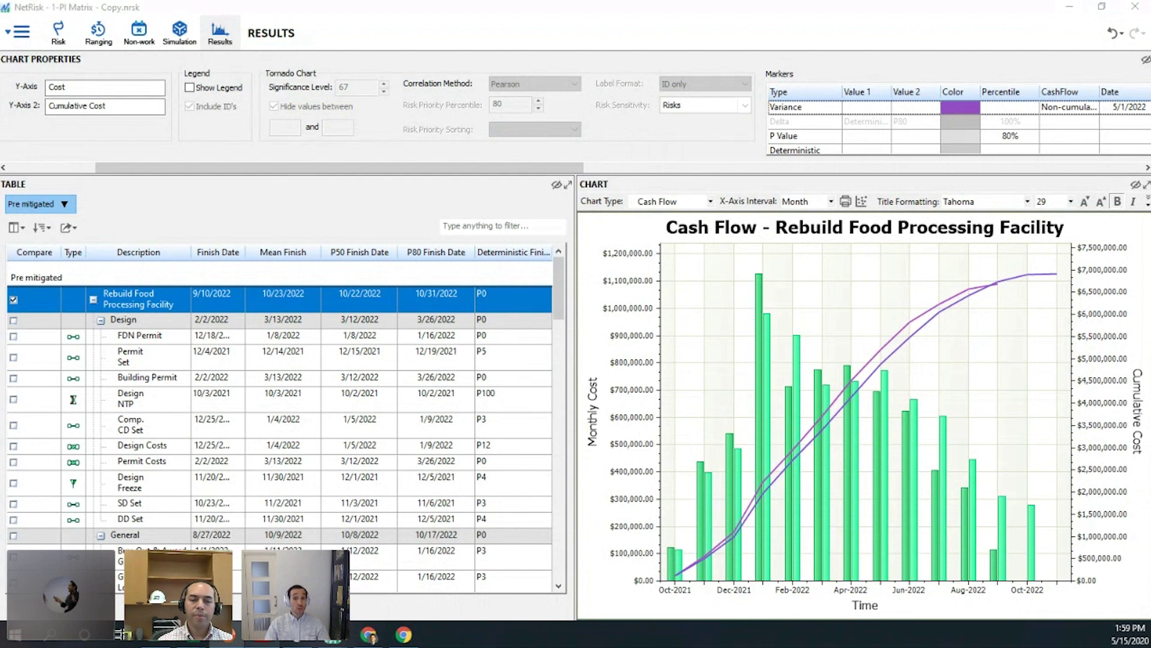